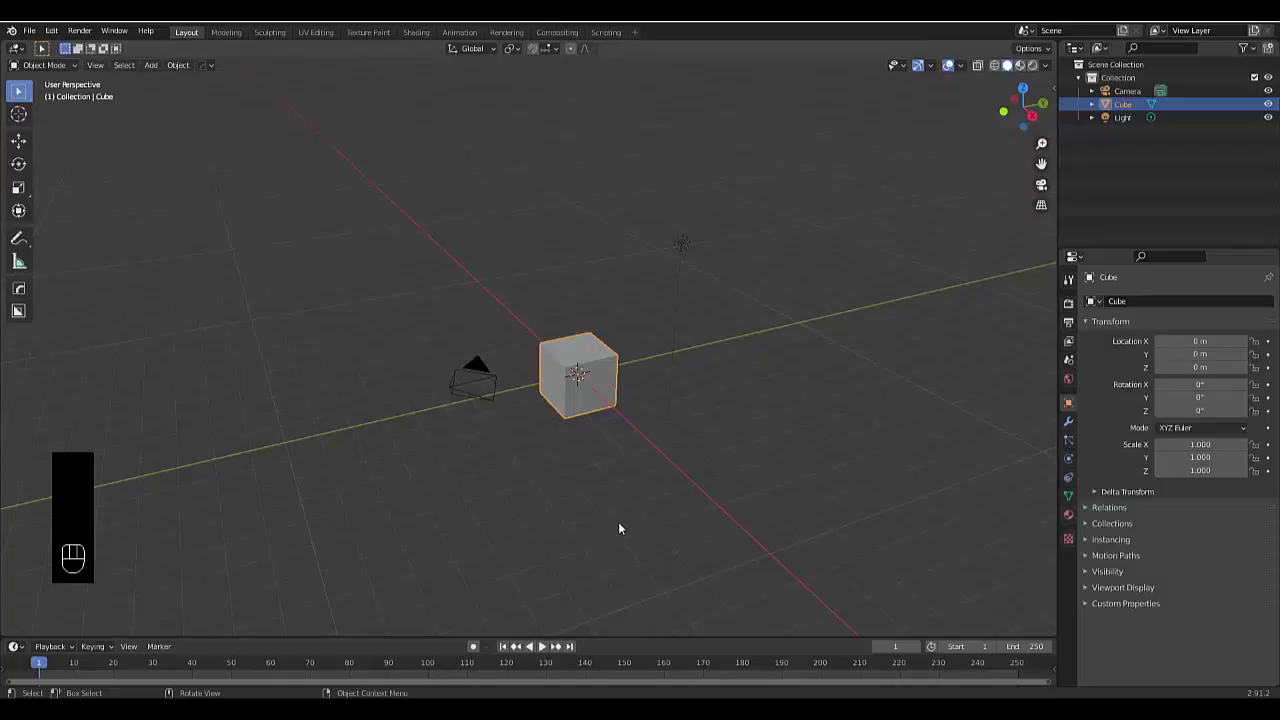
Clear the selection in the default scene and orbit the view around the cube.
{"action": "left_click", "coordinate": [600, 471]}
{"action": "middle_click_drag", "start_coordinate": [600, 471], "coordinate": [566, 374]}
In Edit Mode, scale the cube to 0.1 along Z and view it from the top.
{"action": "left_click", "coordinate": [566, 374]}
{"action": "key", "text": "Tab"}
{"action": "left_click", "coordinate": [686, 371]}
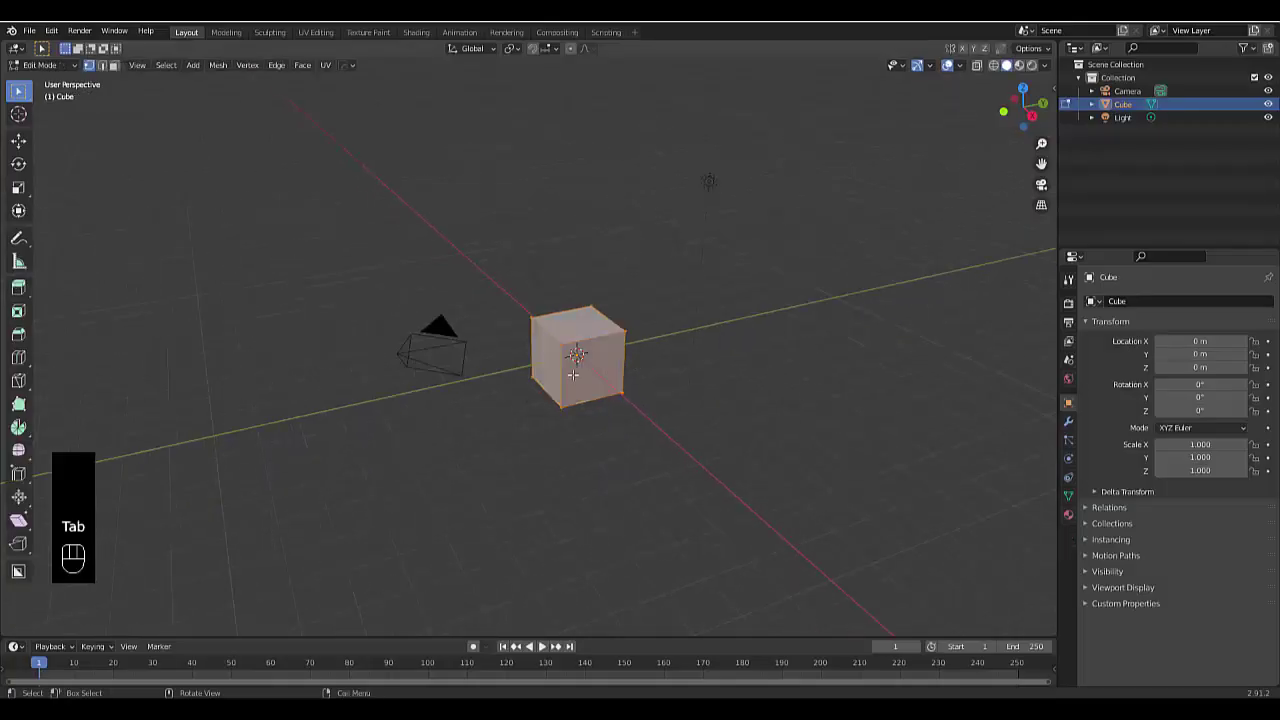
{"action": "scroll", "coordinate": [573, 380], "scroll_direction": "up", "scroll_amount": 2}
{"action": "key", "text": "s"}
{"action": "type", "text": "z"}
{"action": "type", "text": "0.1"}
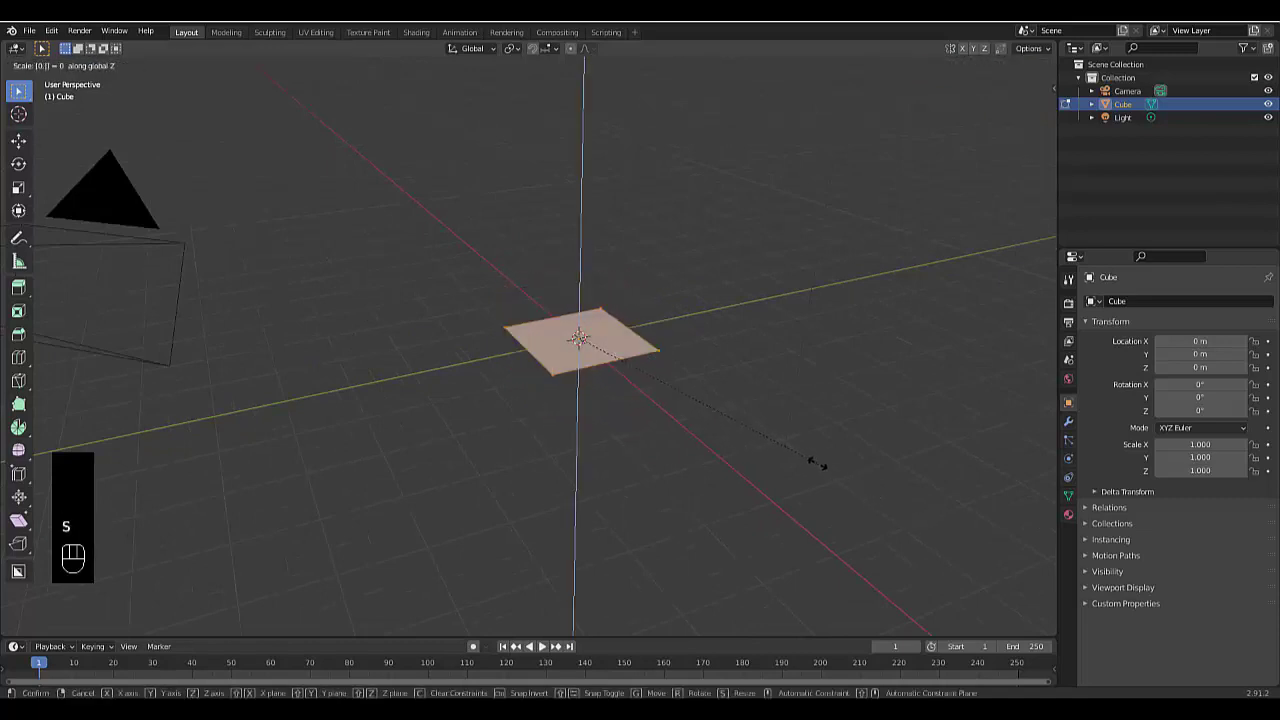
{"action": "key", "text": "Return"}
{"action": "key", "text": "KP_7"}
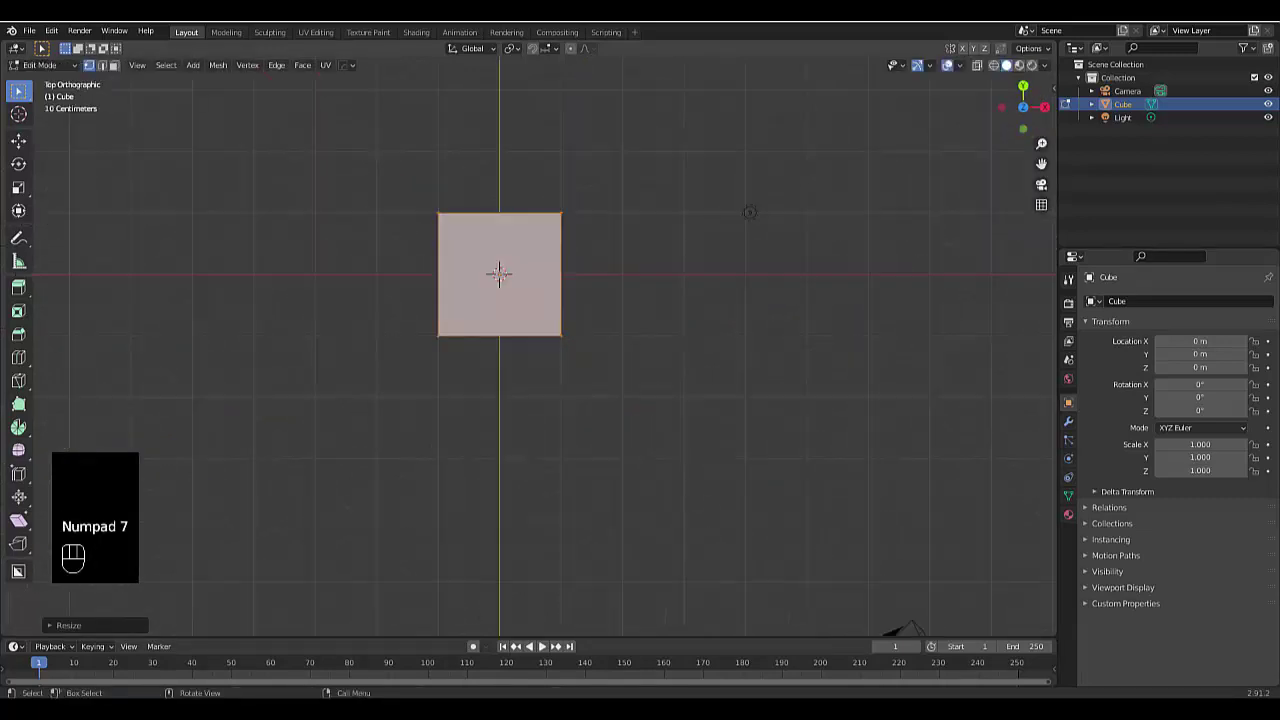
Add 59 vertical and 50 horizontal evenly spaced loop cuts across the slab.
{"action": "key", "text": "ctrl+r"}
{"action": "scroll", "coordinate": [483, 240], "scroll_direction": "up", "scroll_amount": 11}
{"action": "scroll", "coordinate": [482, 234], "scroll_direction": "up", "scroll_amount": 20}
{"action": "scroll", "coordinate": [482, 234], "scroll_direction": "up", "scroll_amount": 18}
{"action": "left_click", "coordinate": [482, 234]}
{"action": "right_click", "coordinate": [482, 234]}
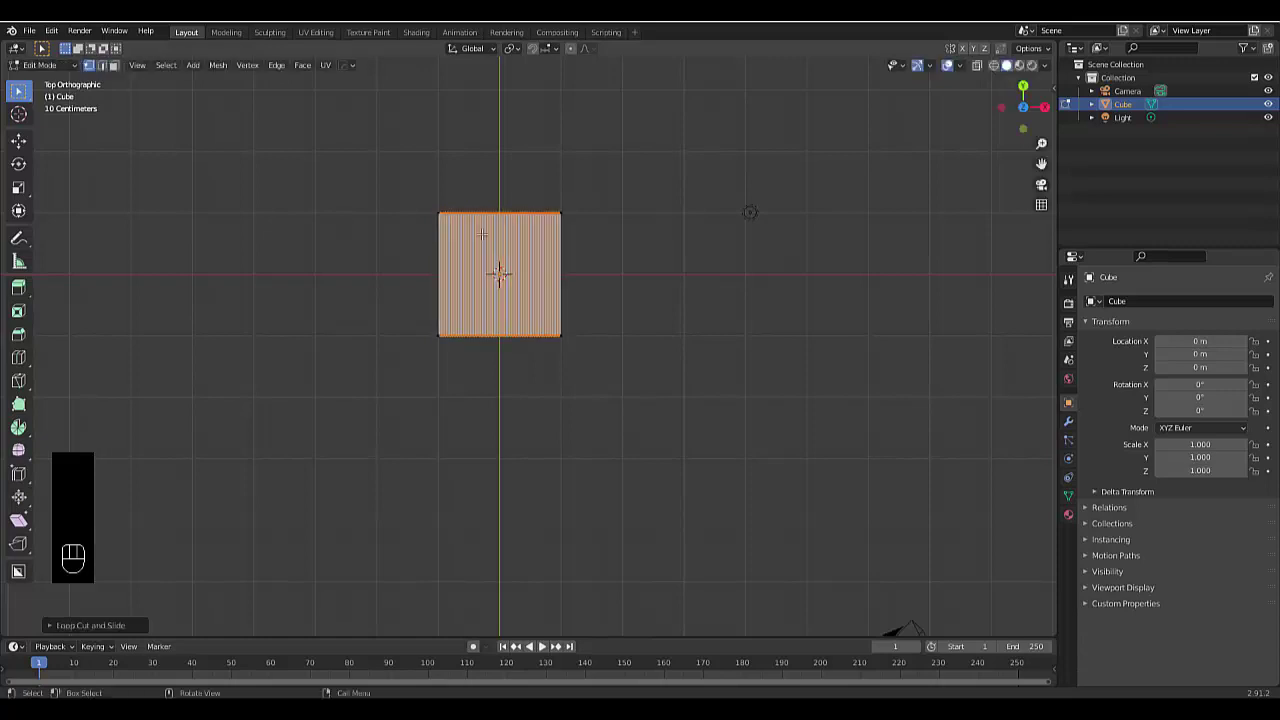
{"action": "key", "text": "ctrl+r"}
{"action": "scroll", "coordinate": [447, 257], "scroll_direction": "up", "scroll_amount": 16}
{"action": "scroll", "coordinate": [447, 257], "scroll_direction": "up", "scroll_amount": 20}
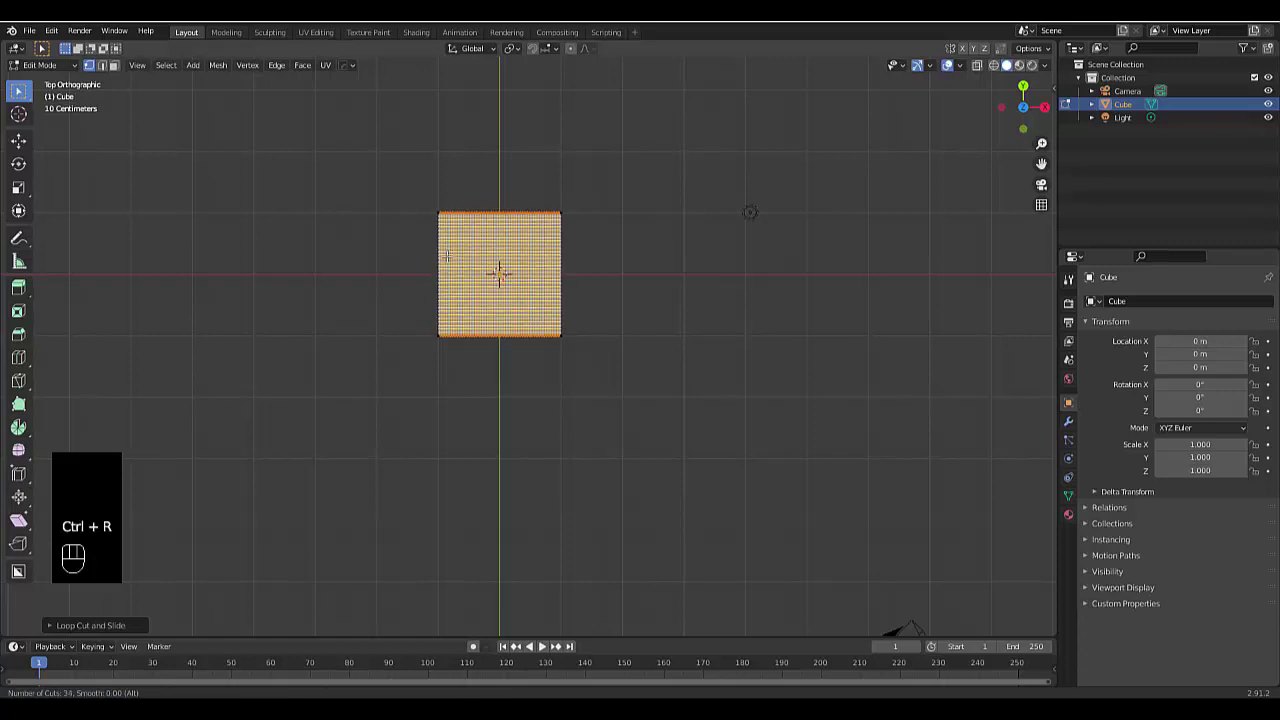
{"action": "scroll", "coordinate": [447, 257], "scroll_direction": "up", "scroll_amount": 8}
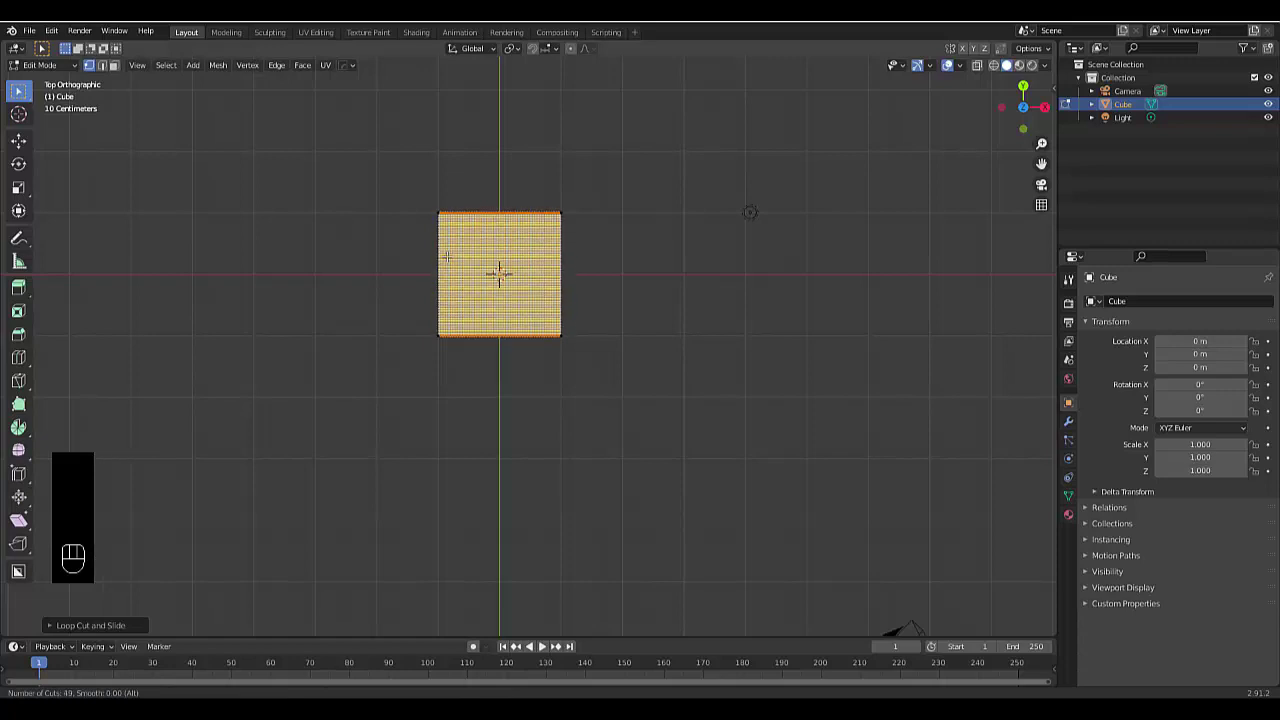
{"action": "left_click", "coordinate": [447, 257]}
{"action": "right_click", "coordinate": [447, 257]}
Add one centred loop cut around the slab's side edge.
{"action": "middle_click_drag", "start_coordinate": [447, 257], "coordinate": [517, 339]}
{"action": "scroll", "coordinate": [517, 339], "scroll_direction": "up", "scroll_amount": 5}
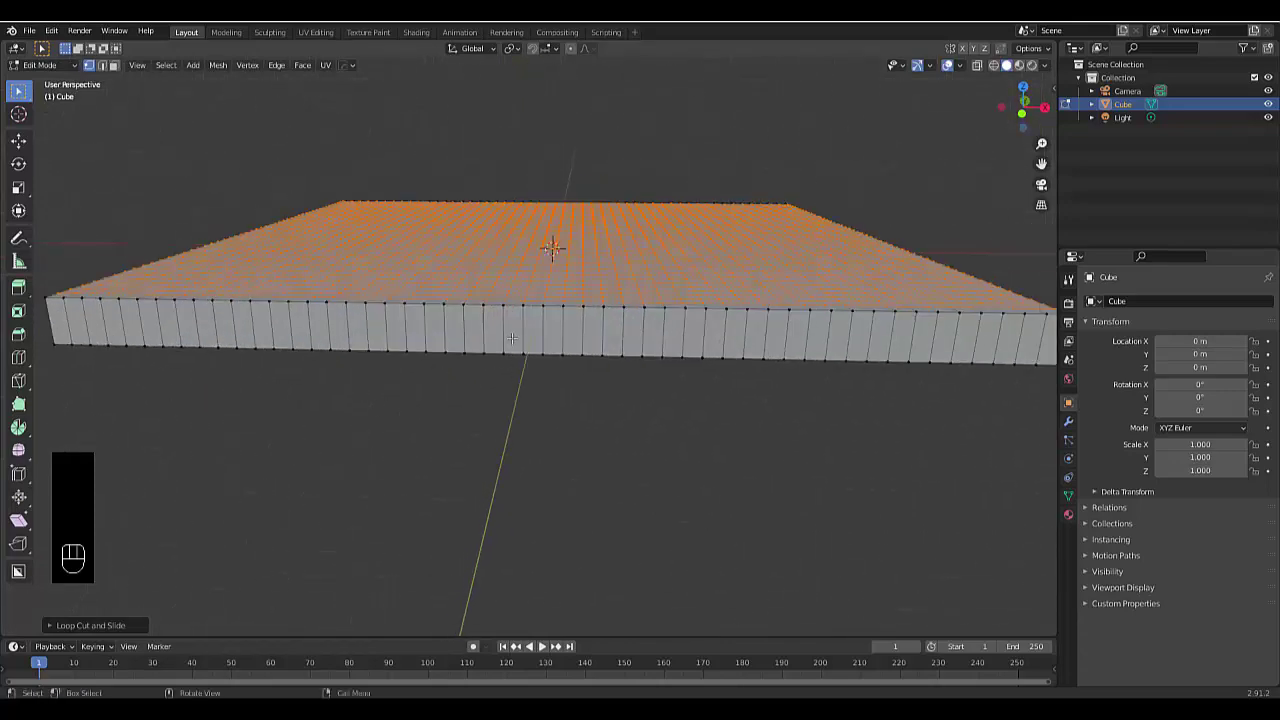
{"action": "key", "text": "ctrl+r"}
{"action": "left_click", "coordinate": [511, 338]}
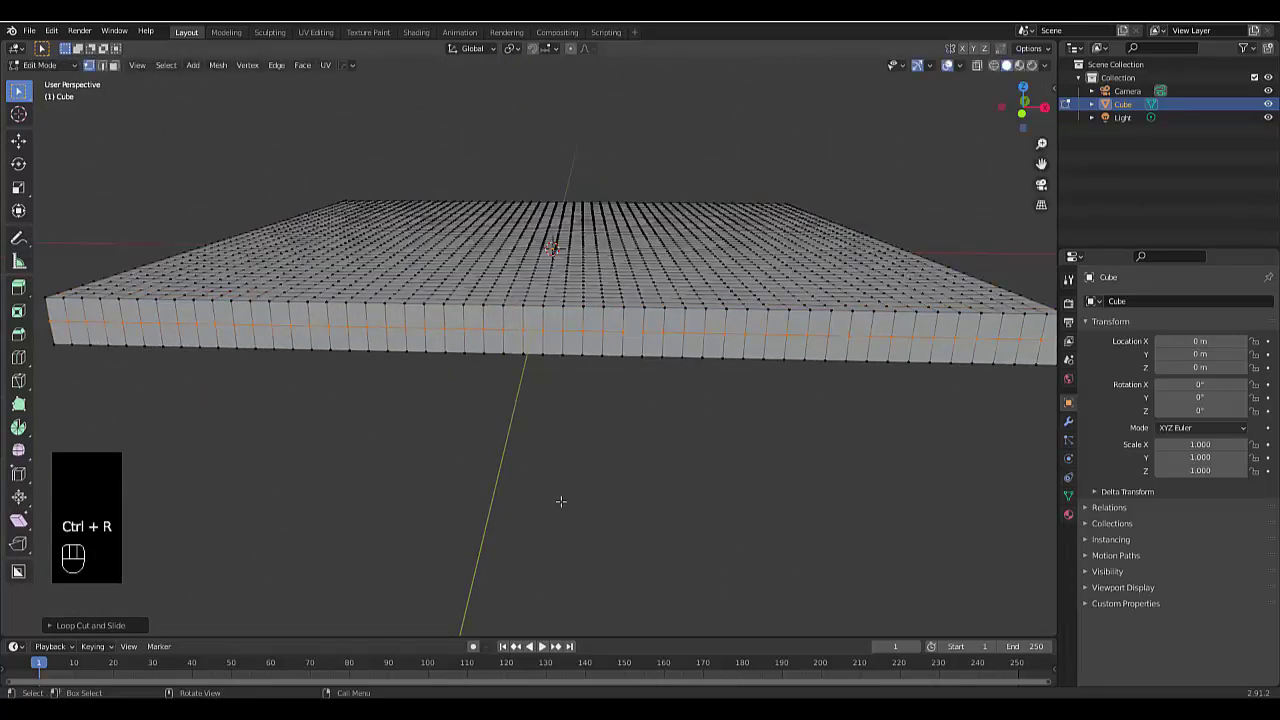
{"action": "right_click", "coordinate": [511, 338]}
{"action": "scroll", "coordinate": [540, 420], "scroll_direction": "down", "scroll_amount": 3}
{"action": "scroll", "coordinate": [564, 494], "scroll_direction": "down", "scroll_amount": 3}
{"action": "middle_click_drag", "start_coordinate": [564, 494], "coordinate": [597, 477]}
Return to Object Mode and add Cloth physics with the Silk preset.
{"action": "key", "text": "Tab"}
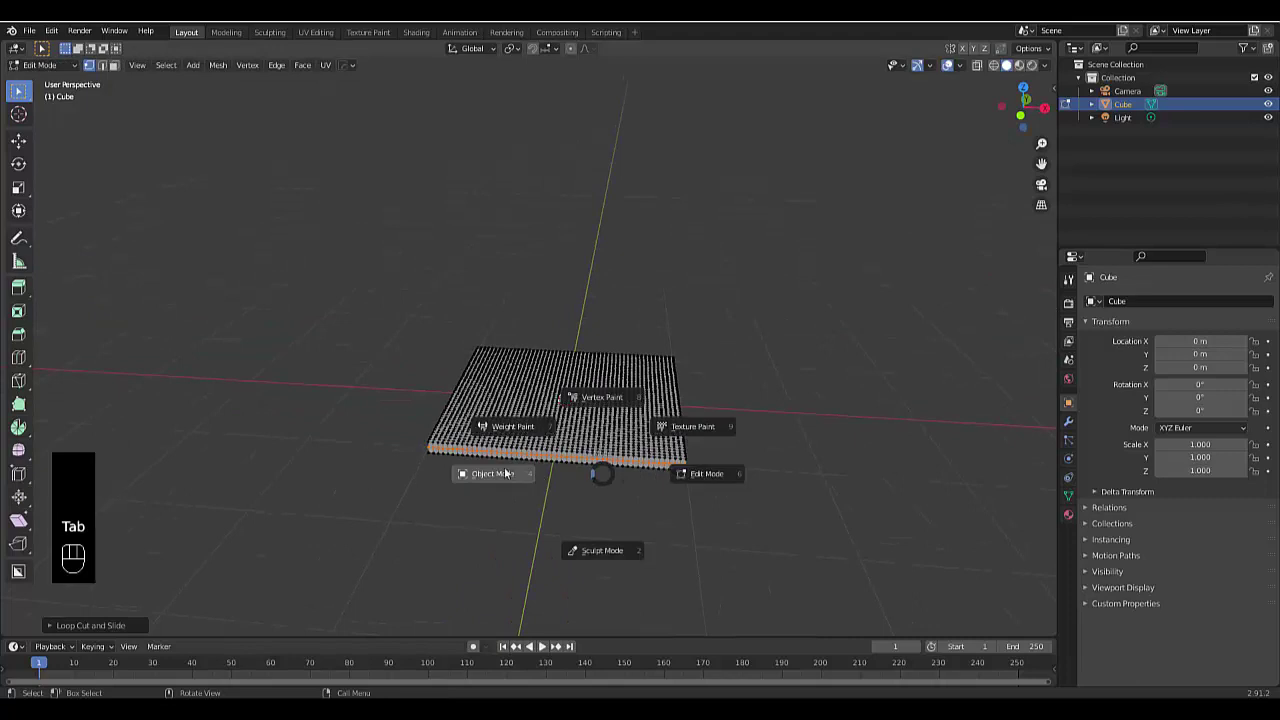
{"action": "left_click", "coordinate": [505, 473]}
{"action": "left_click", "coordinate": [1068, 475]}
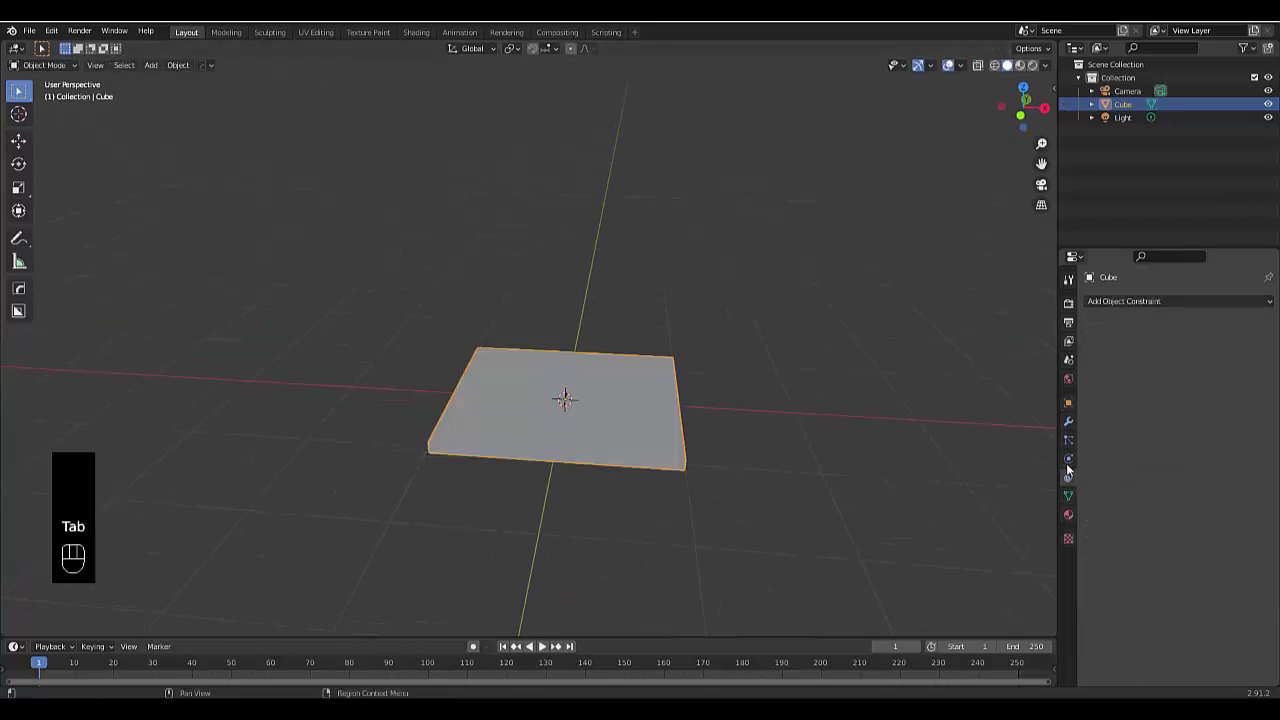
{"action": "left_click", "coordinate": [1068, 460]}
{"action": "left_click", "coordinate": [1100, 347]}
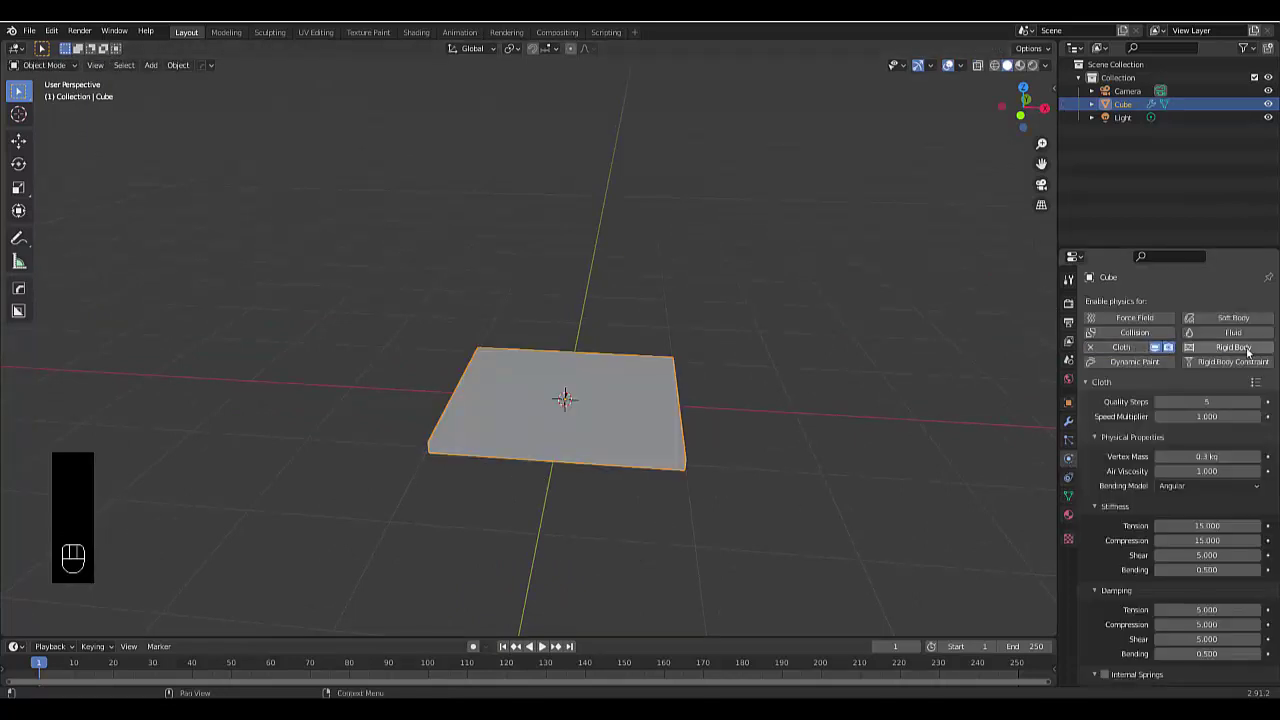
{"action": "left_click", "coordinate": [1255, 382]}
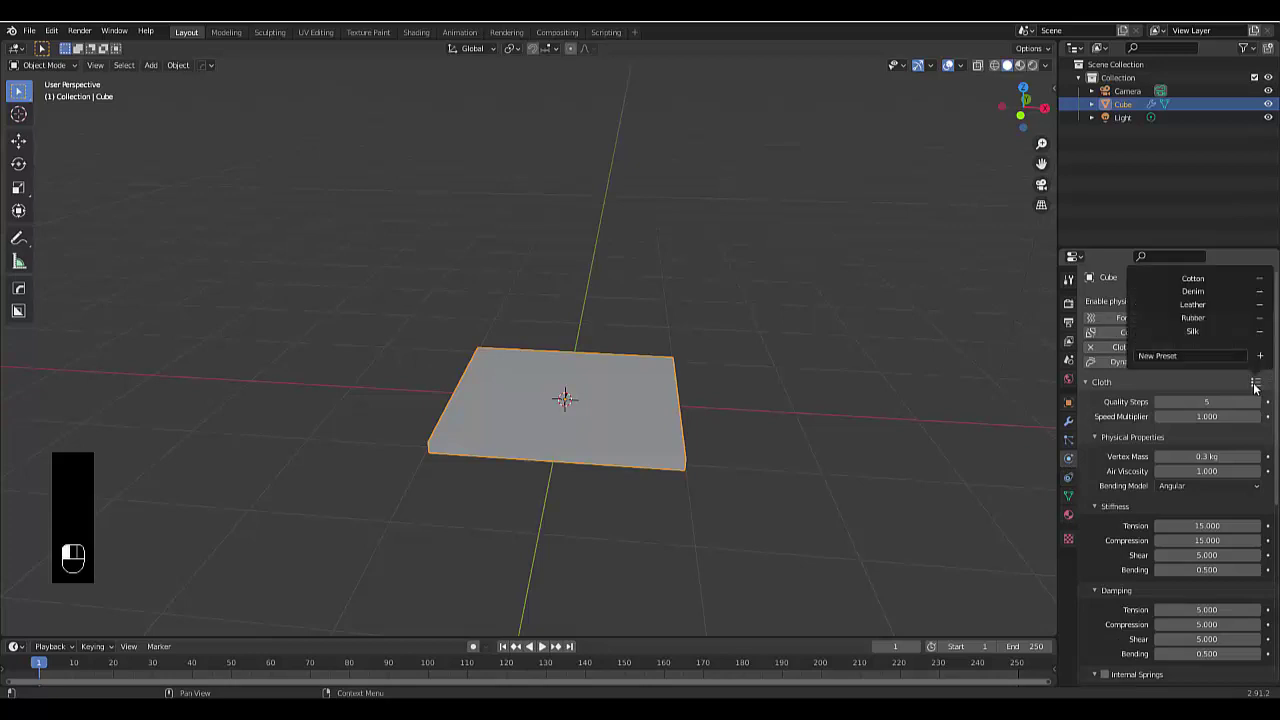
{"action": "left_click", "coordinate": [1200, 333]}
Set cloth collision quality to 5 and enable self collisions.
{"action": "scroll", "coordinate": [1211, 447], "scroll_direction": "down", "scroll_amount": 8}
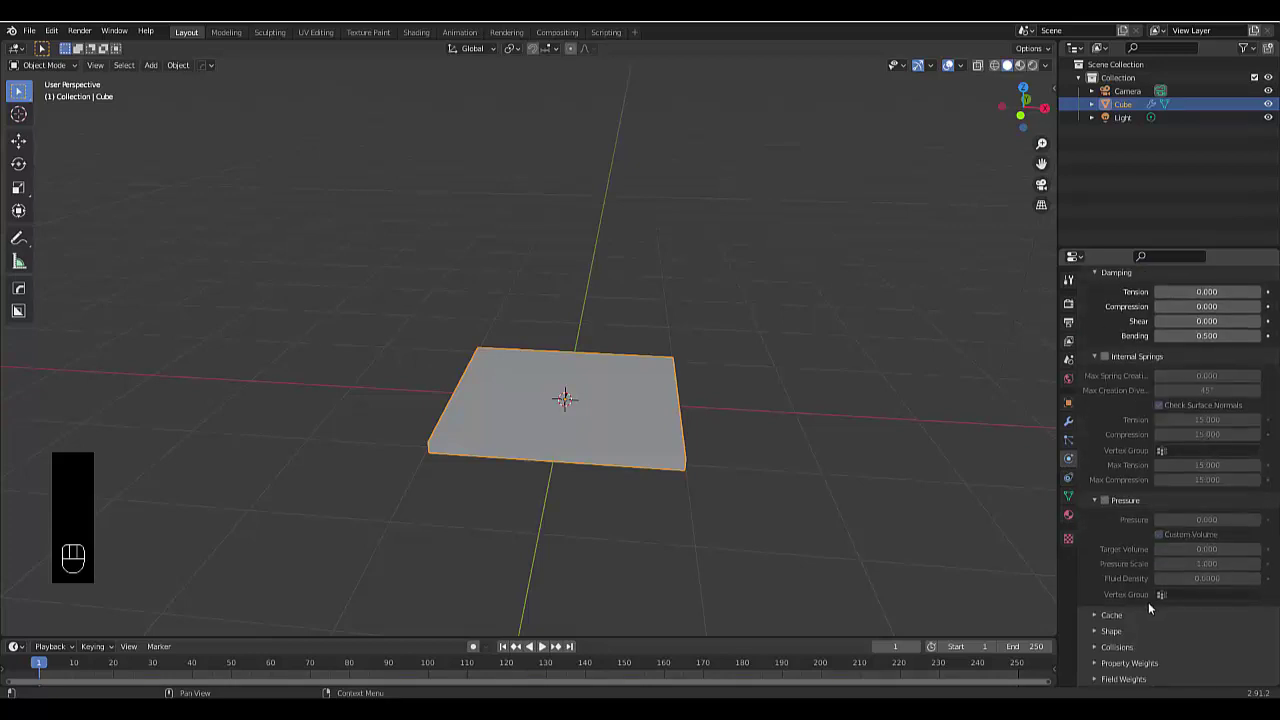
{"action": "left_click", "coordinate": [1117, 647]}
{"action": "scroll", "coordinate": [1147, 560], "scroll_direction": "down", "scroll_amount": 4}
{"action": "left_click", "coordinate": [1186, 530]}
{"action": "left_click", "coordinate": [1175, 612]}
{"action": "left_click", "coordinate": [1105, 623]}
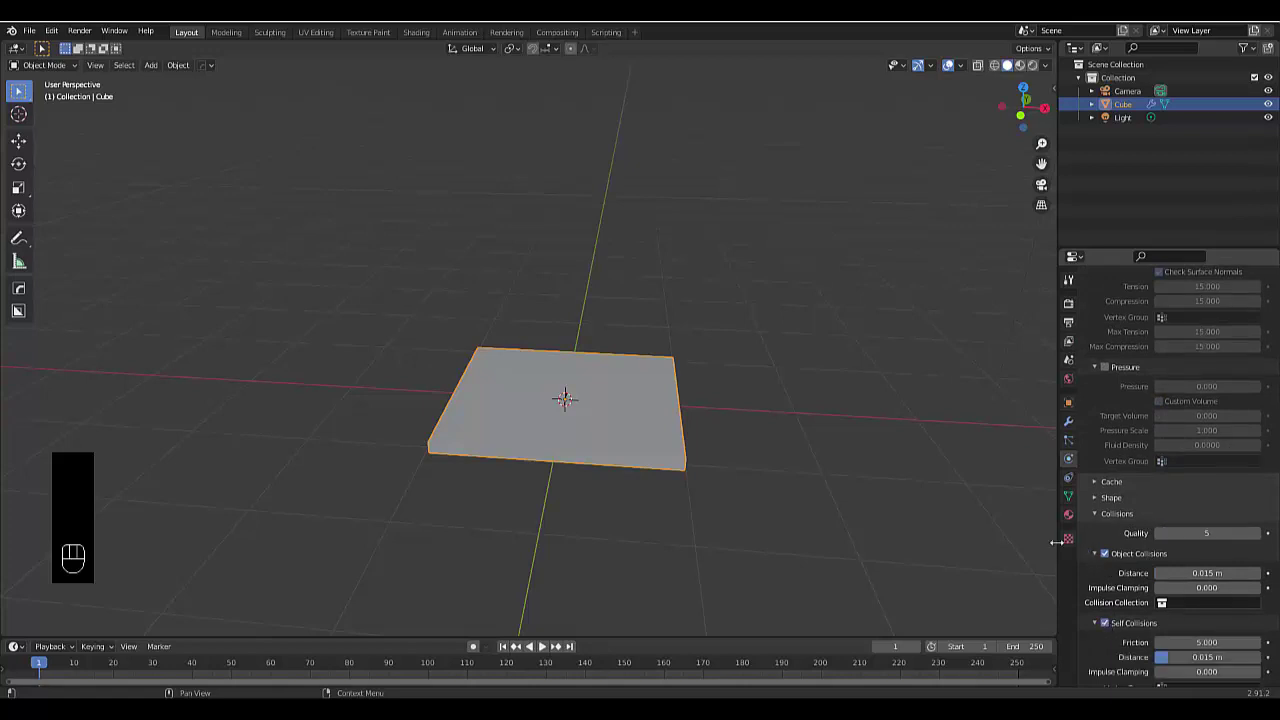
Set the cloth's Field Weights Gravity to 0.
{"action": "scroll", "coordinate": [1120, 600], "scroll_direction": "down", "scroll_amount": 2}
{"action": "left_click", "coordinate": [1122, 684]}
{"action": "scroll", "coordinate": [1140, 630], "scroll_direction": "down", "scroll_amount": 4}
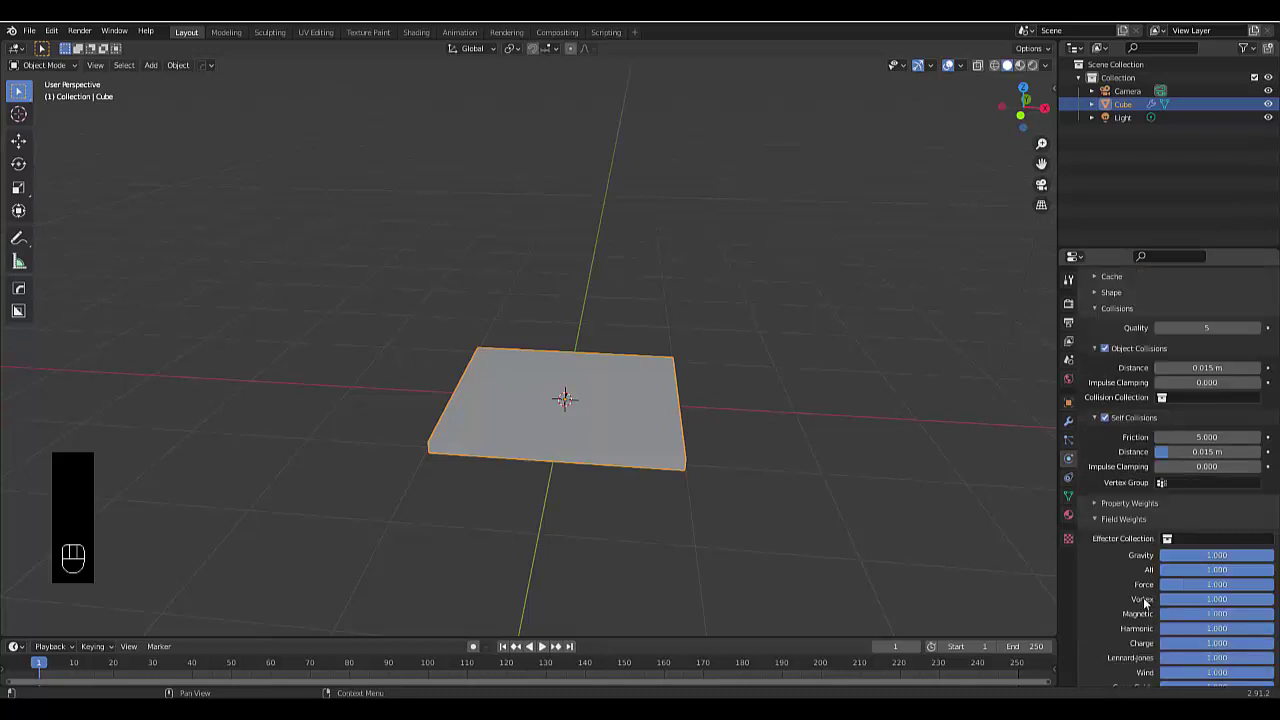
{"action": "left_click", "coordinate": [1179, 556]}
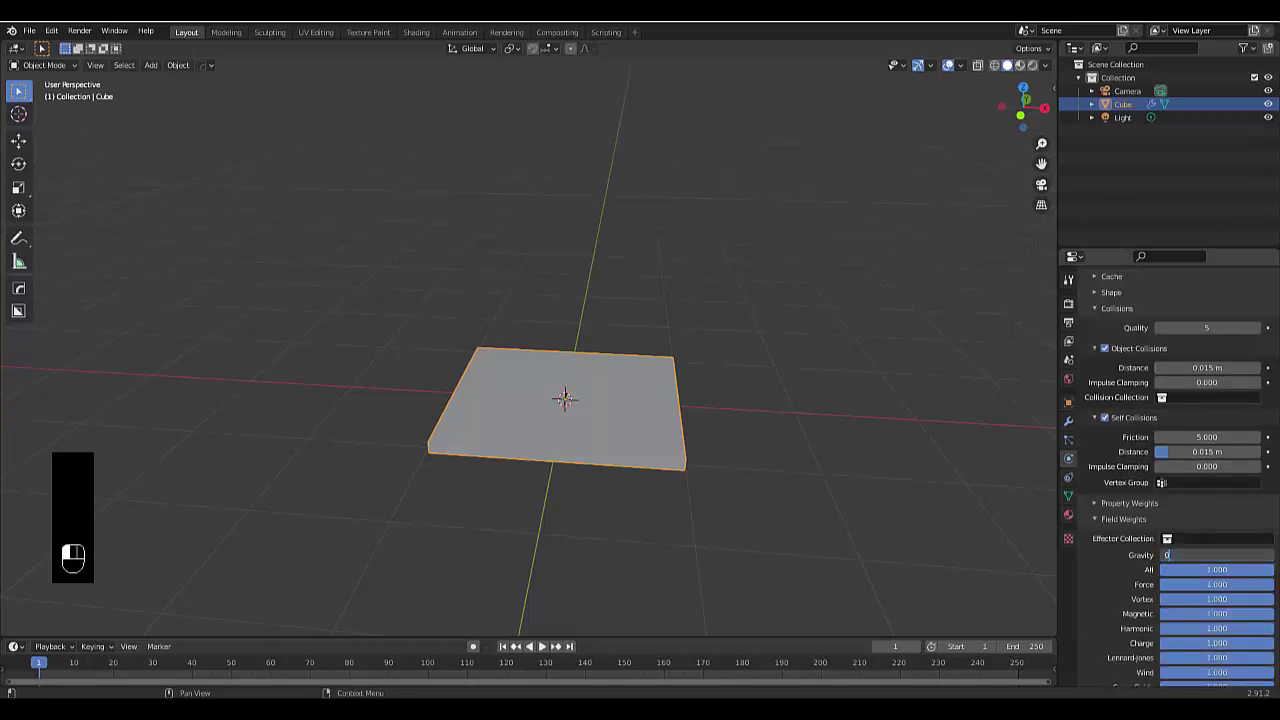
{"action": "type", "text": "0"}
{"action": "key", "text": "Return"}
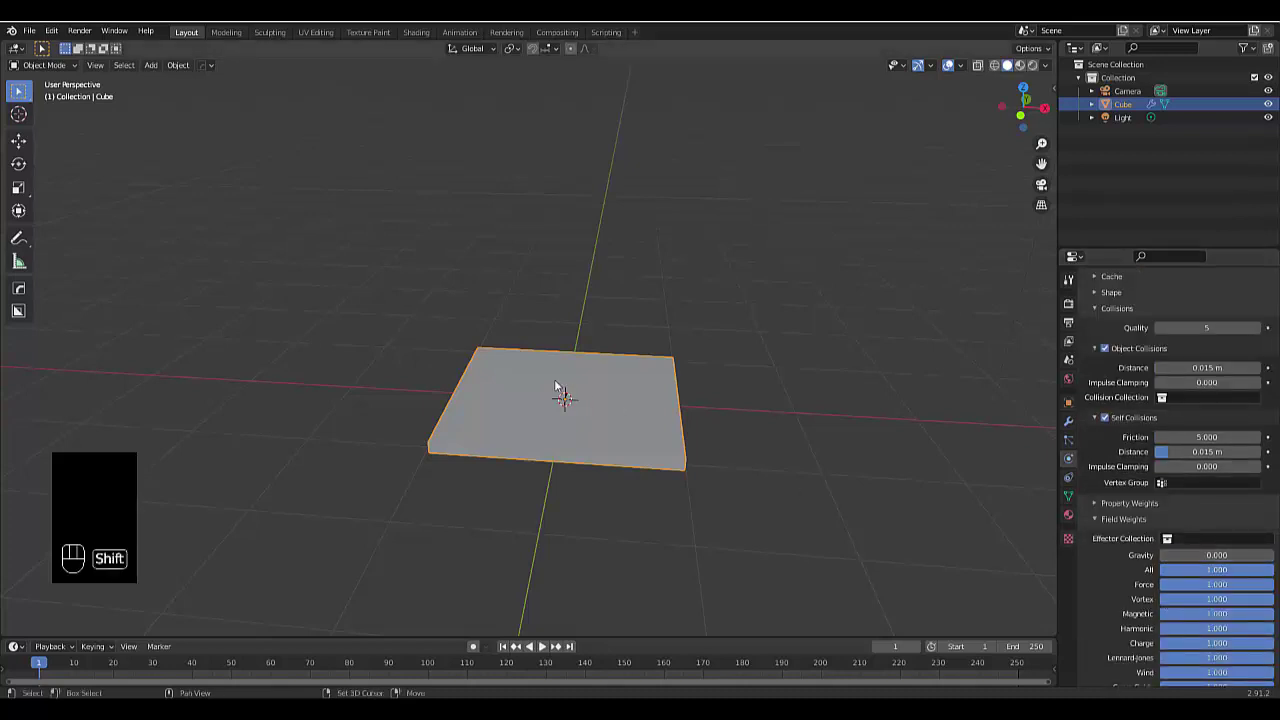
Add a Force field with strength 500 and play the cloth simulation.
{"action": "key", "text": "shift+a"}
{"action": "mouse_move", "coordinate": [520, 624]}
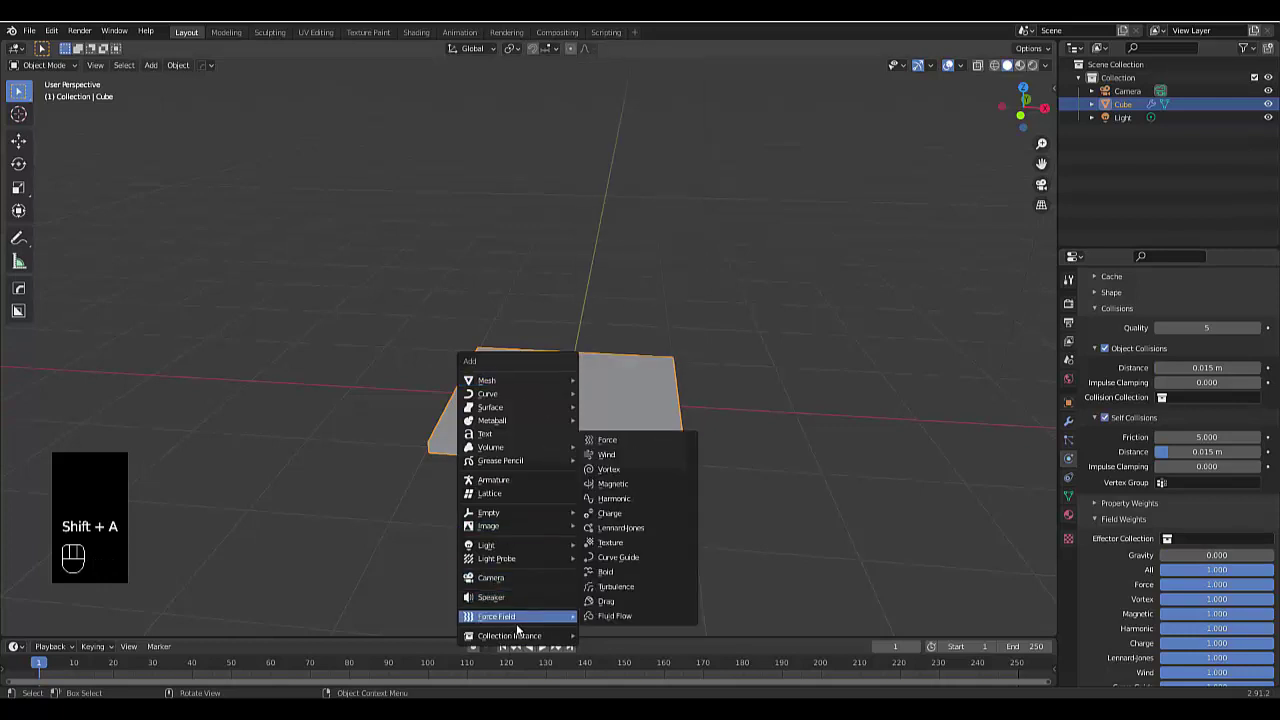
{"action": "left_click", "coordinate": [607, 440]}
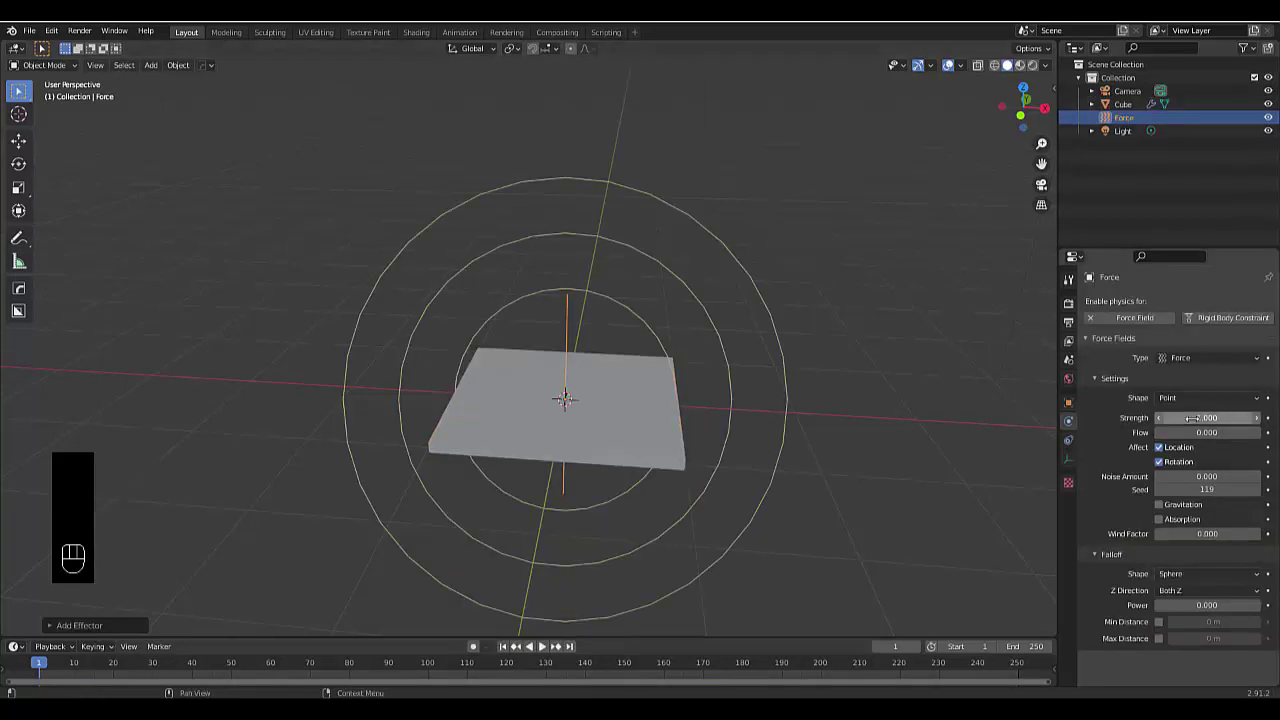
{"action": "left_click", "coordinate": [1192, 417]}
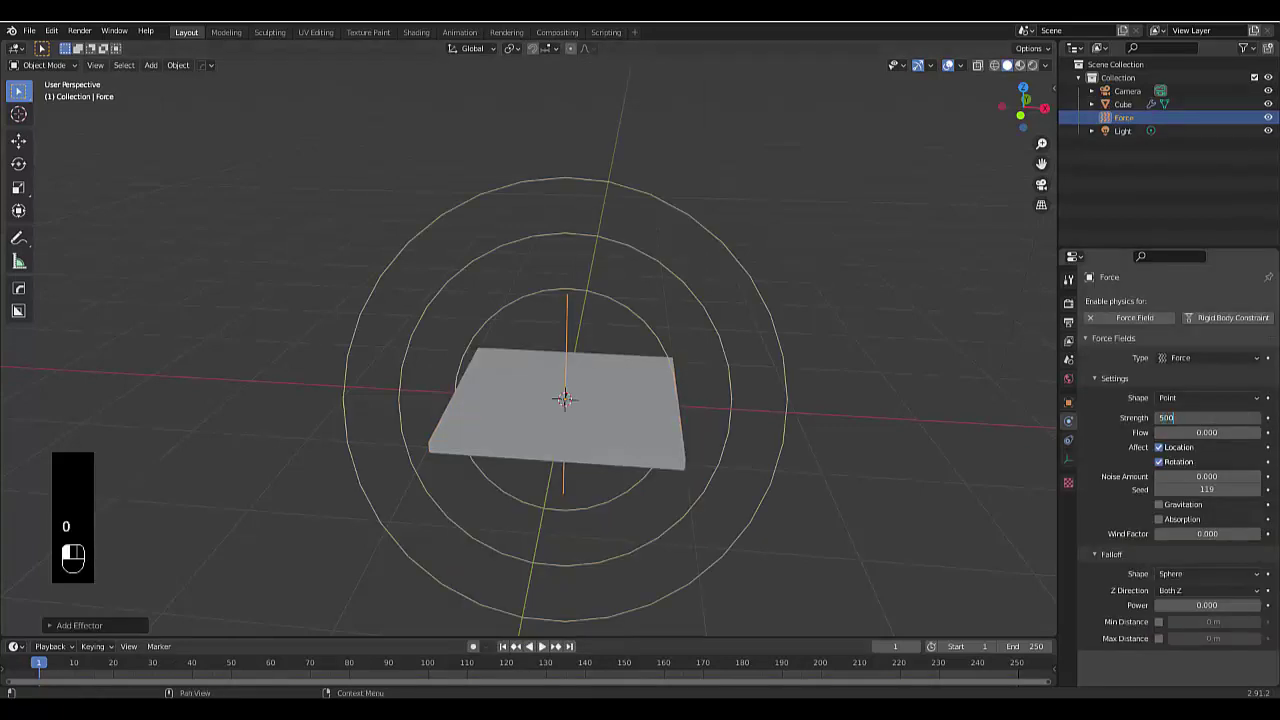
{"action": "key", "text": "Return"}
{"action": "middle_click_drag", "start_coordinate": [804, 501], "coordinate": [771, 475]}
{"action": "key", "text": "space"}
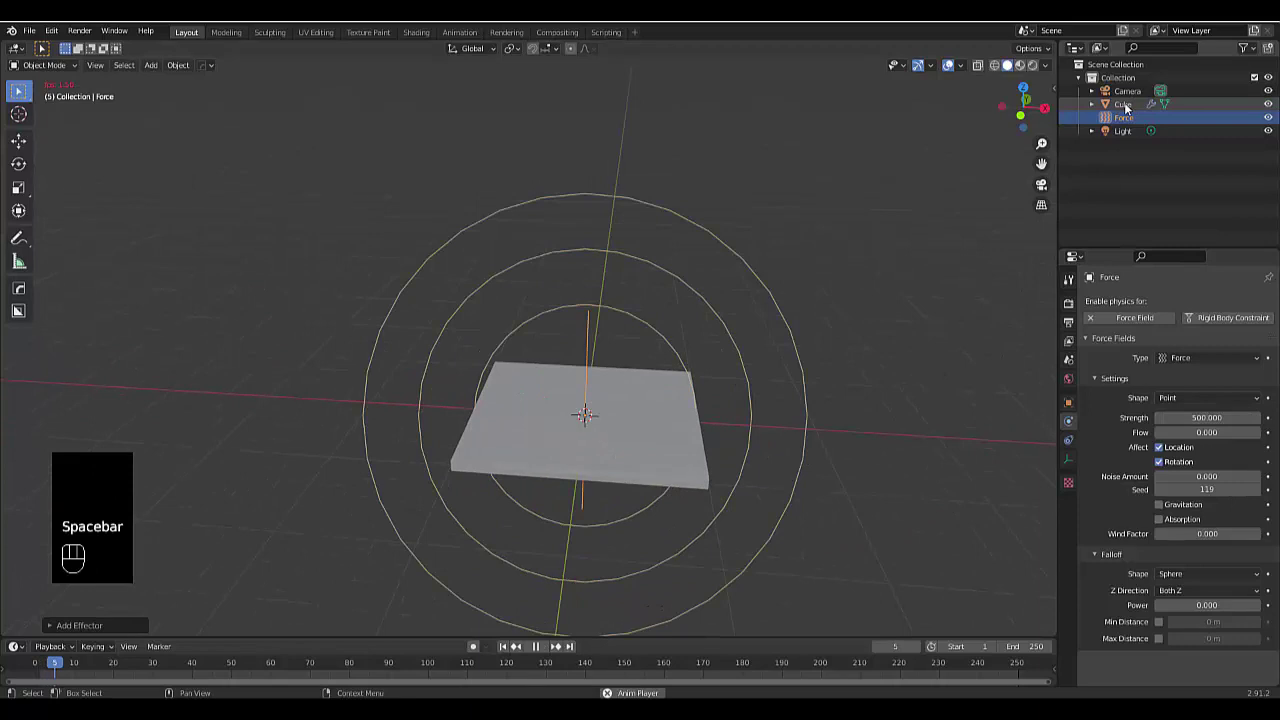
Rename the Cube object to 'Pillow'.
{"action": "left_click", "coordinate": [1124, 104]}
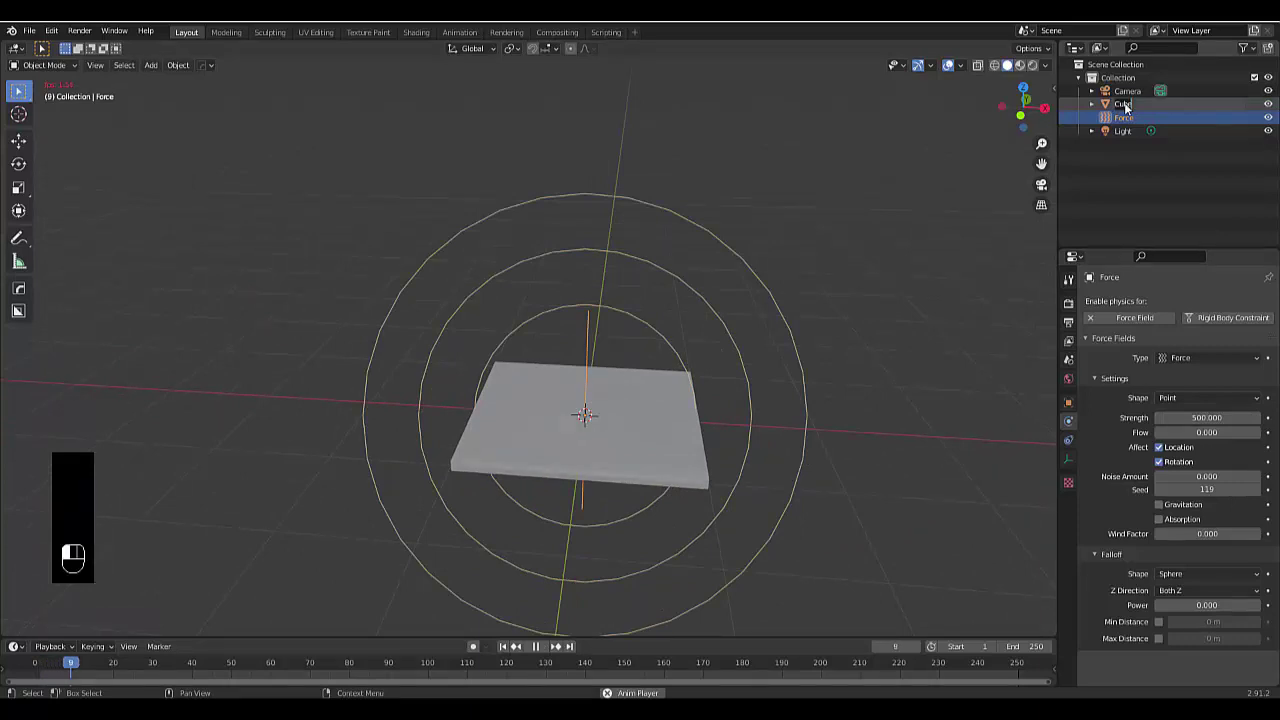
{"action": "type", "text": "Pillow"}
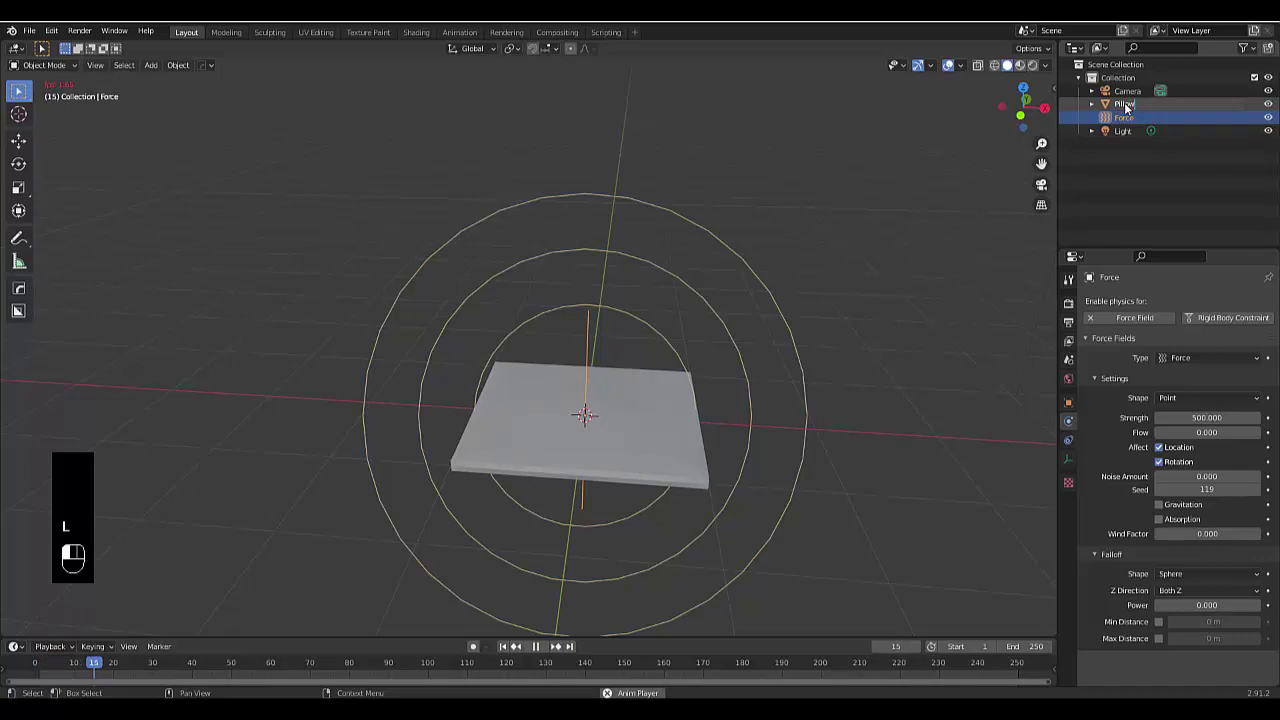
{"action": "key", "text": "Return"}
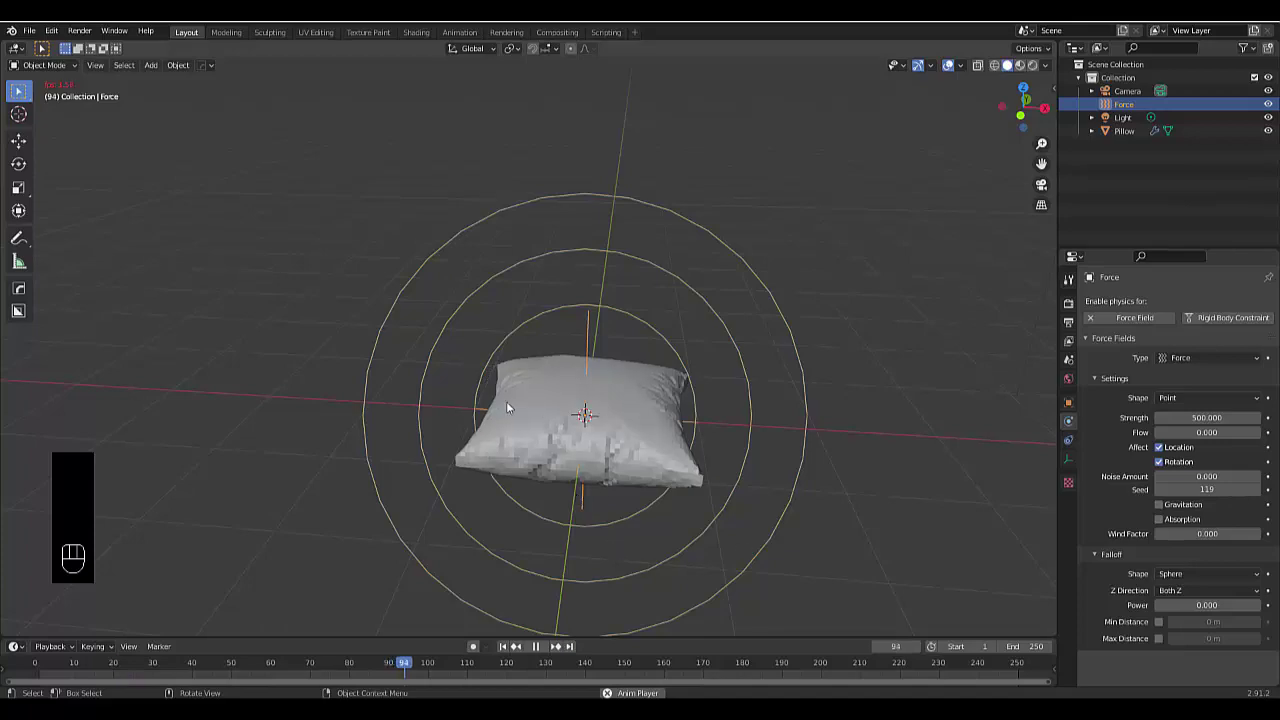
Pause playback at frame 95 with the pillow inflated, then select the pillow.
{"action": "key", "text": "space"}
{"action": "mouse_move", "coordinate": [551, 443]}
{"action": "middle_mouse_down"}
{"action": "mouse_move", "coordinate": [692, 419]}
{"action": "mouse_move", "coordinate": [641, 340]}
{"action": "mouse_move", "coordinate": [467, 405]}
{"action": "mouse_move", "coordinate": [556, 439]}
{"action": "mouse_move", "coordinate": [566, 410]}
{"action": "middle_mouse_up"}
{"action": "right_click", "coordinate": [566, 410]}
{"action": "left_click", "coordinate": [566, 408]}
{"action": "left_click", "coordinate": [538, 419]}
{"action": "left_click", "coordinate": [523, 381]}
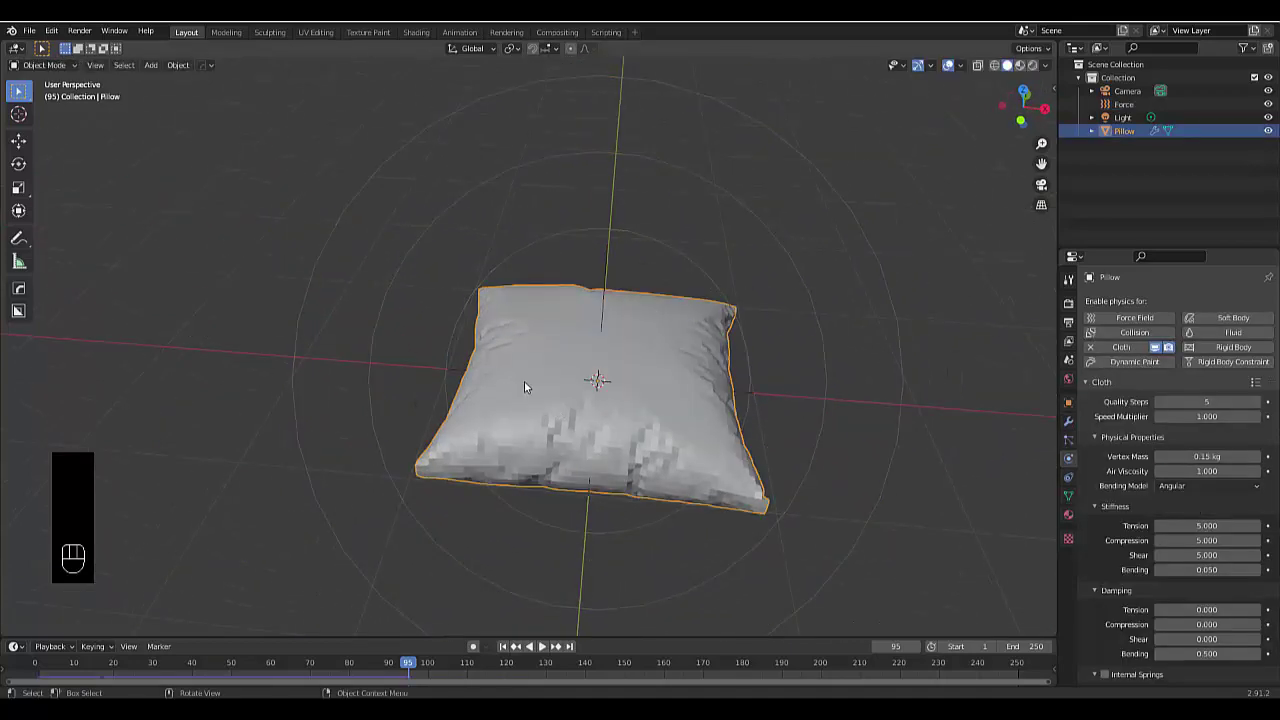
{"action": "right_click_drag", "start_coordinate": [524, 381], "coordinate": [595, 441]}
{"action": "middle_click_drag", "start_coordinate": [595, 441], "coordinate": [600, 405]}
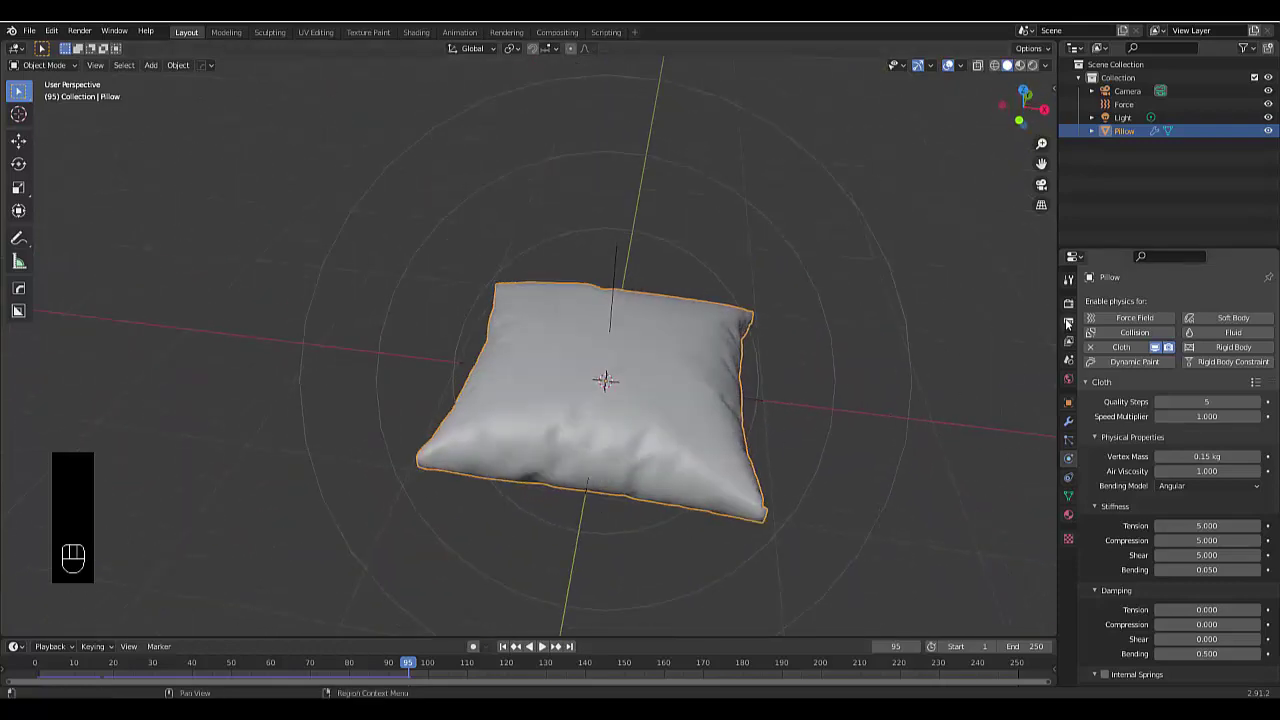
Enable Ambient Occlusion and Bloom in the Eevee render settings.
{"action": "left_click", "coordinate": [1068, 302]}
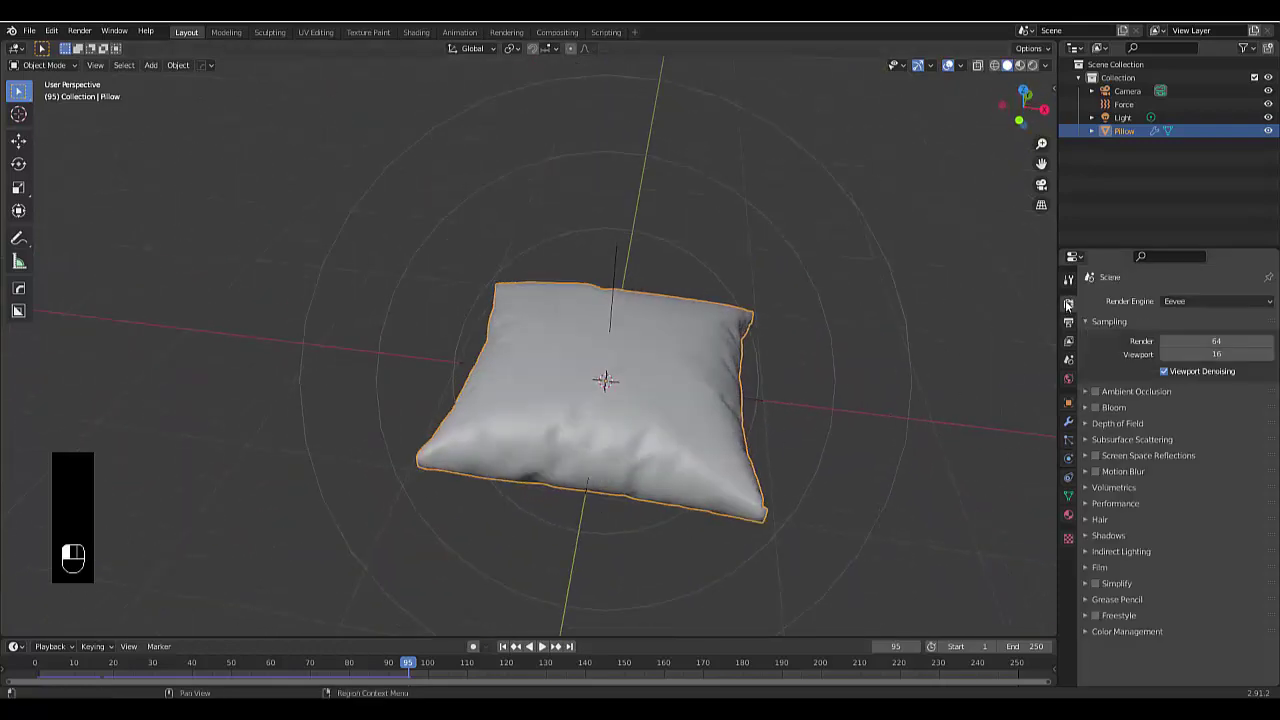
{"action": "left_click", "coordinate": [1096, 391]}
{"action": "left_click", "coordinate": [1095, 407]}
Set the volumetric tile size to 2 px and enable volumetric shadows.
{"action": "left_click", "coordinate": [1103, 487]}
{"action": "left_click", "coordinate": [1174, 536]}
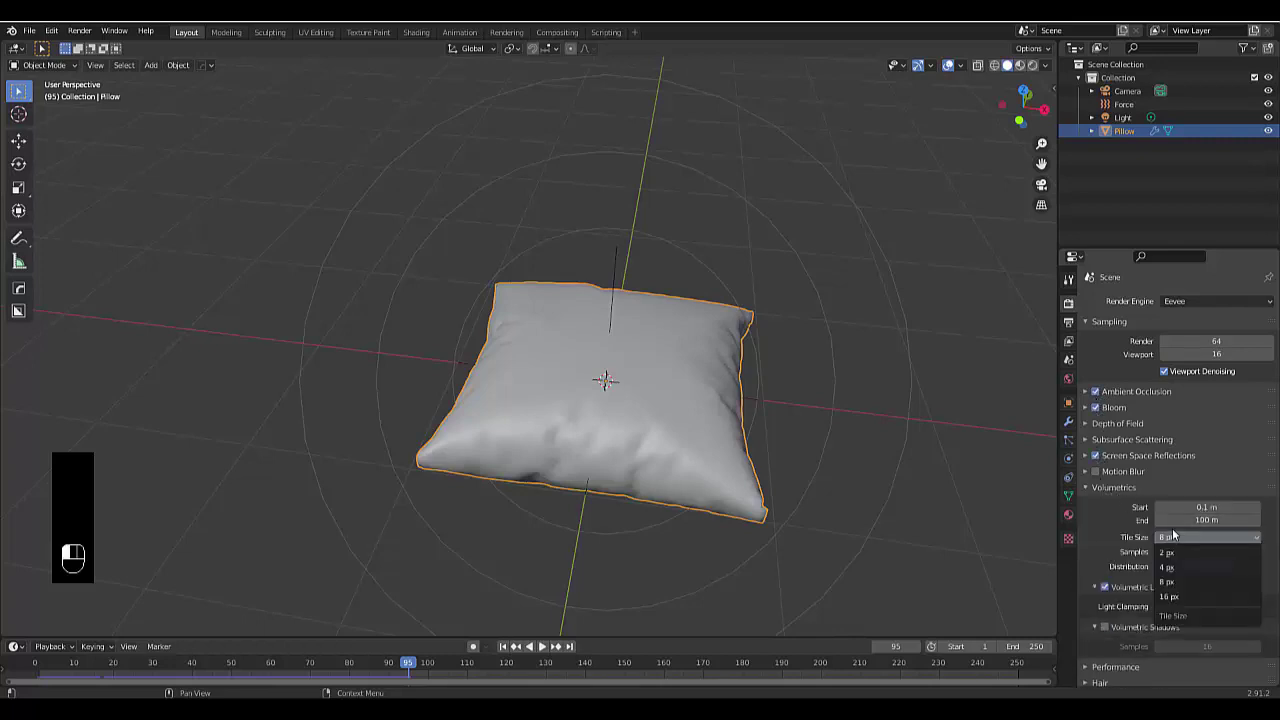
{"action": "left_click", "coordinate": [1168, 552]}
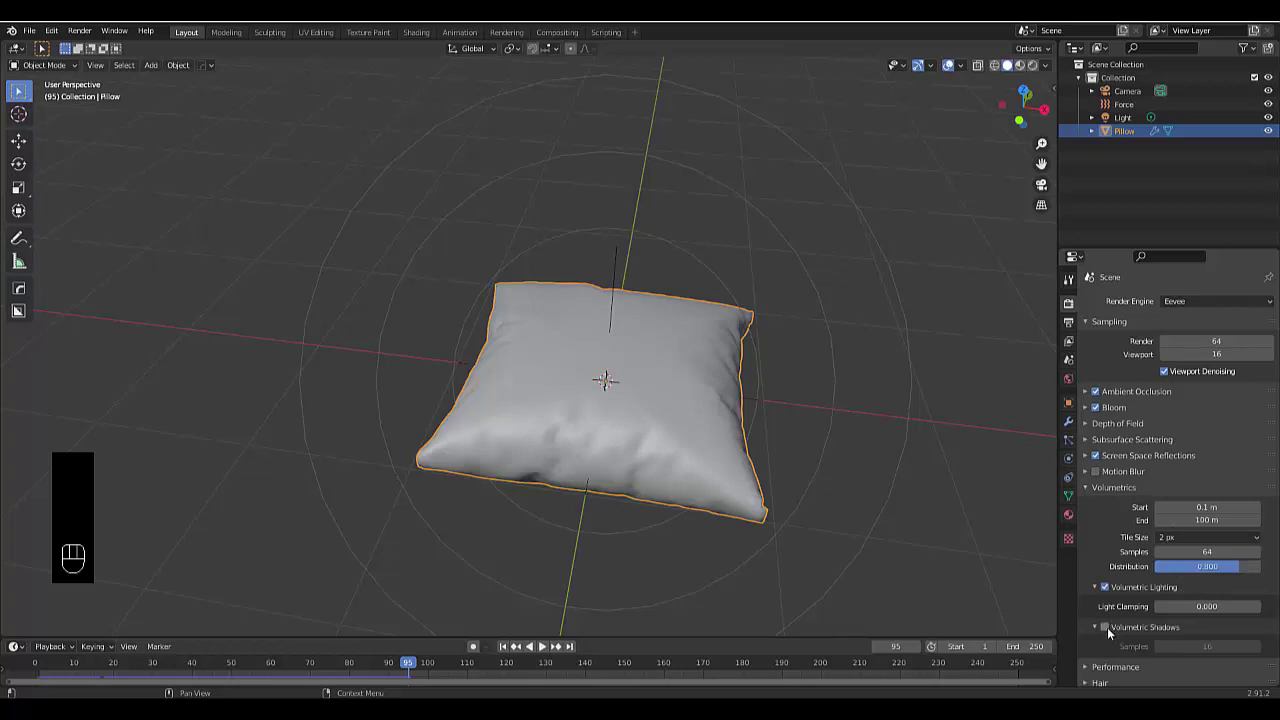
{"action": "left_click", "coordinate": [1106, 627]}
{"action": "scroll", "coordinate": [1106, 563], "scroll_direction": "down", "scroll_amount": 3}
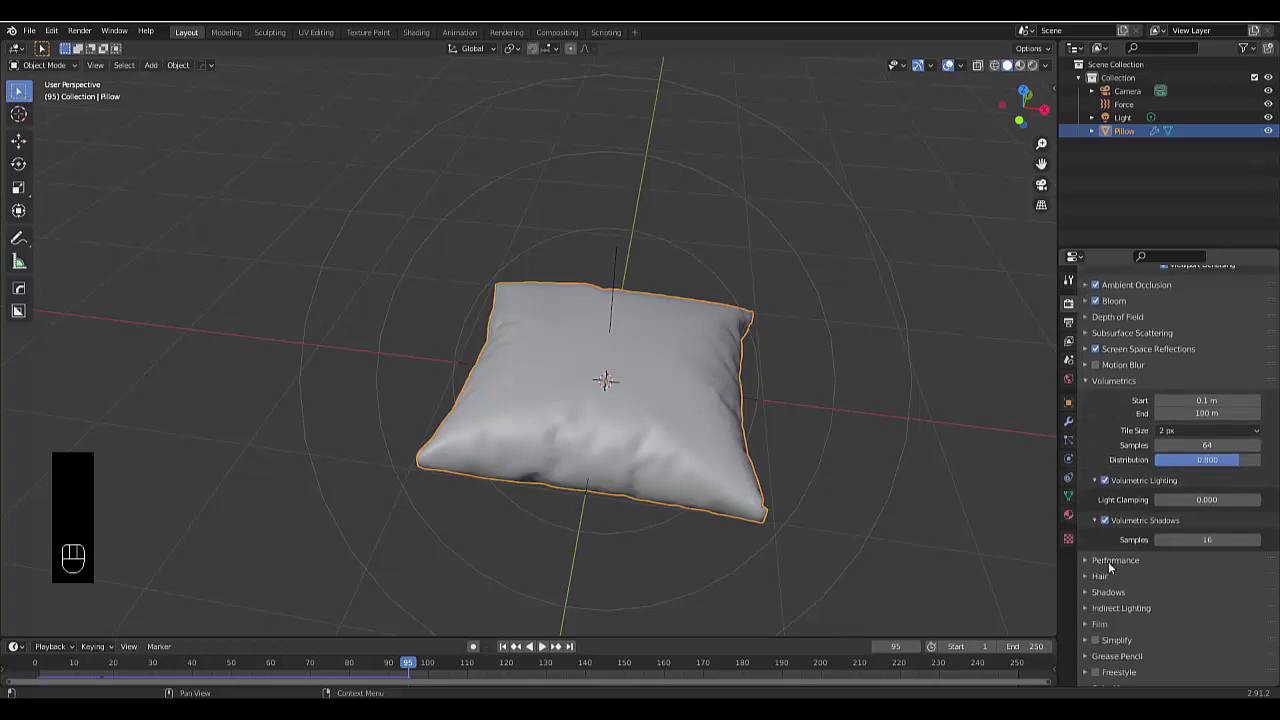
{"action": "left_click", "coordinate": [1108, 561]}
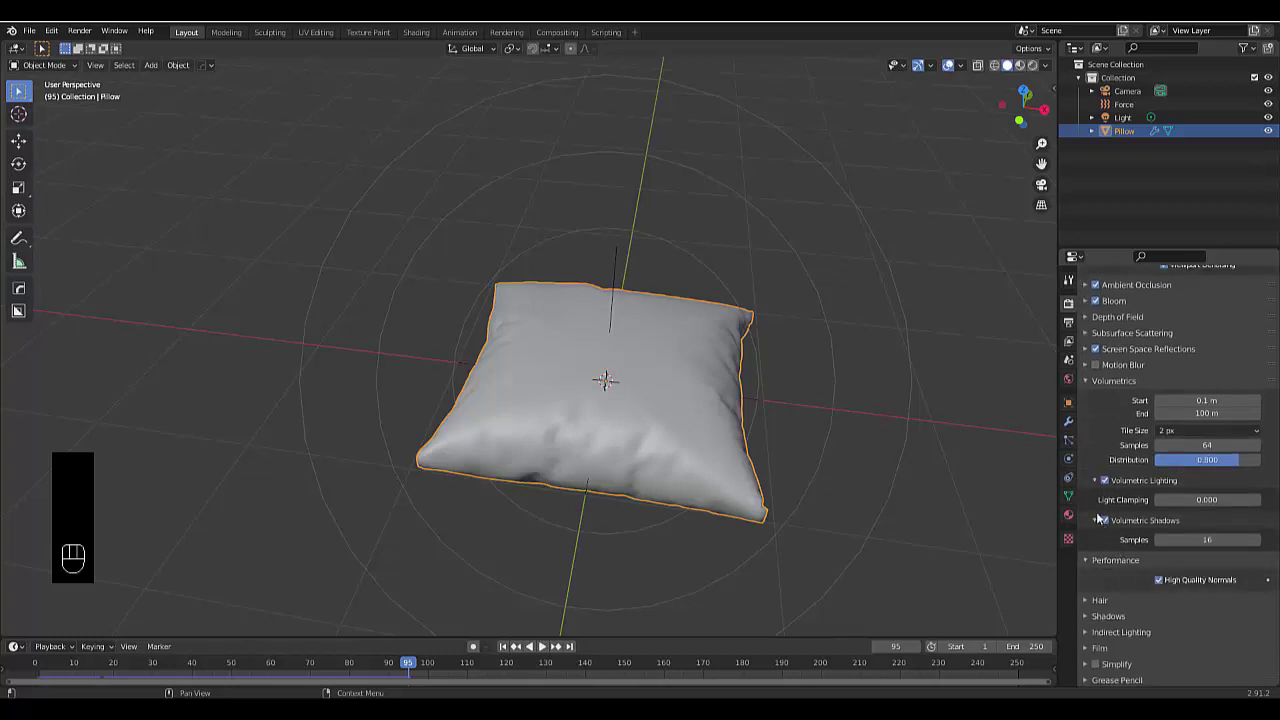
{"action": "scroll", "coordinate": [1113, 538], "scroll_direction": "down", "scroll_amount": 1}
{"action": "scroll", "coordinate": [1113, 538], "scroll_direction": "up", "scroll_amount": 5}
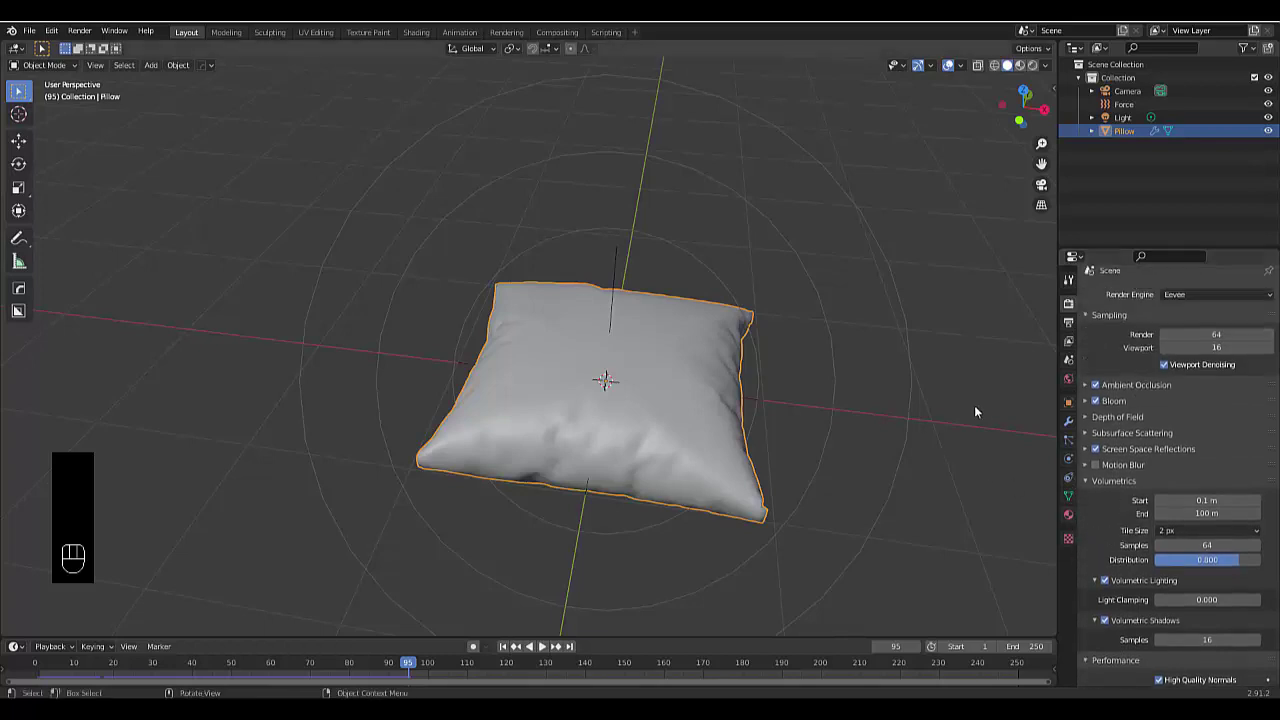
Add a plane and scale it up well beyond the pillow in front view.
{"action": "key", "text": "shift+a"}
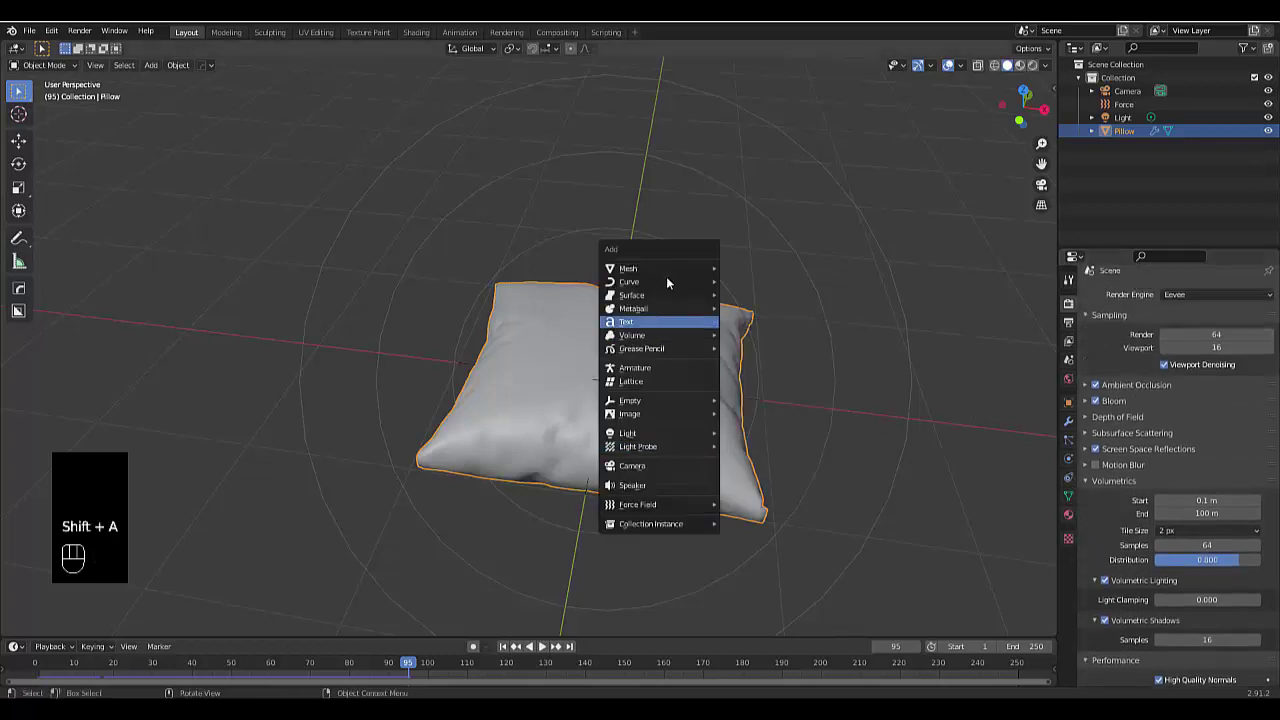
{"action": "mouse_move", "coordinate": [684, 270]}
{"action": "left_click", "coordinate": [746, 270]}
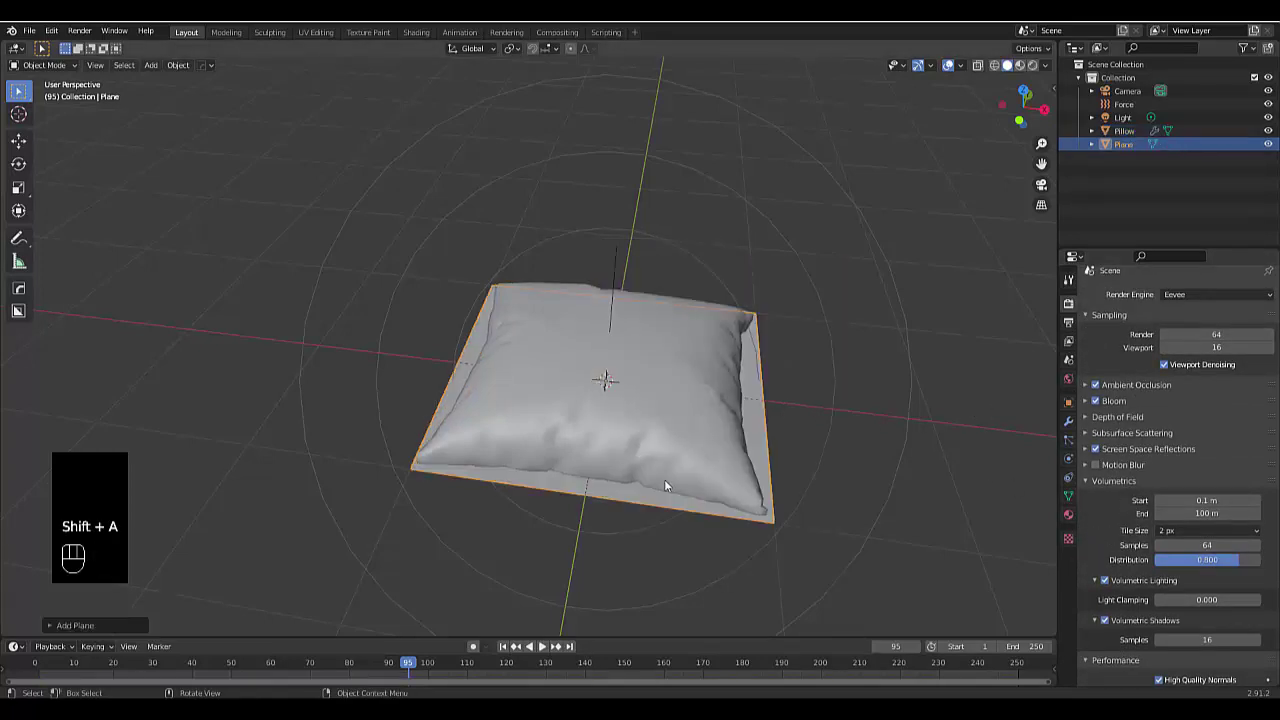
{"action": "key", "text": "KP_1"}
{"action": "scroll", "coordinate": [625, 535], "scroll_direction": "down", "scroll_amount": 1}
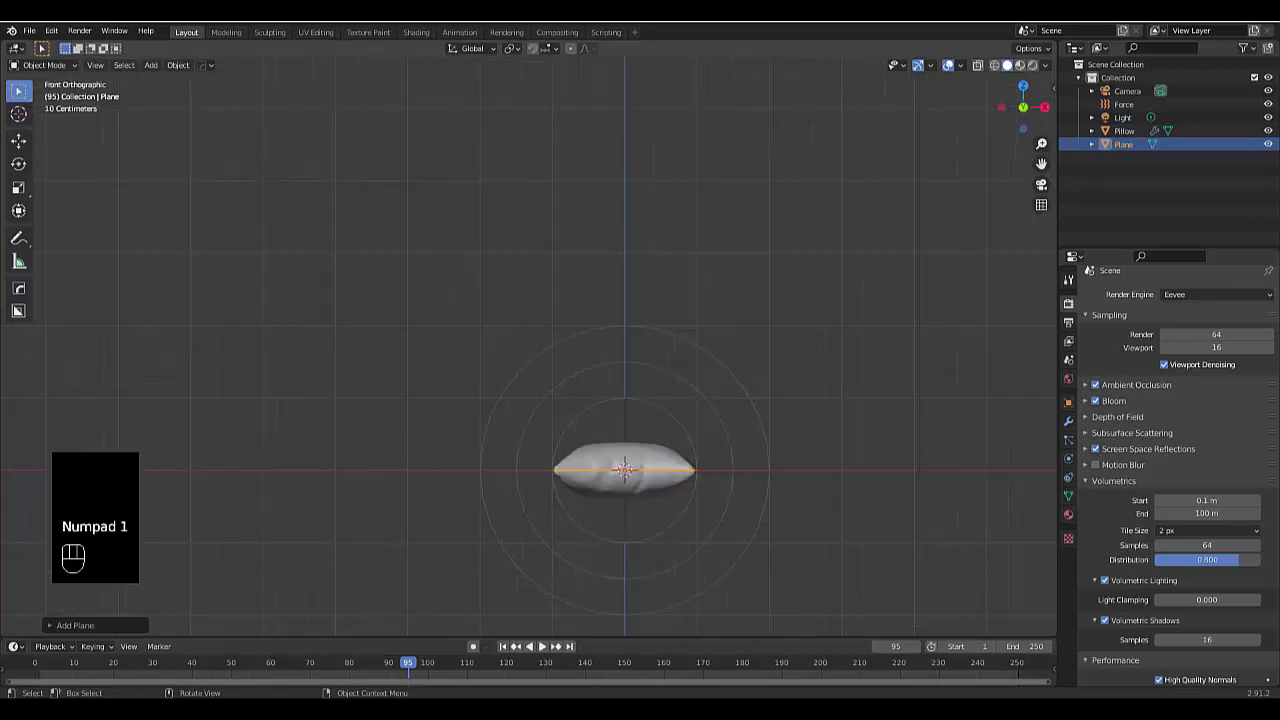
{"action": "key", "text": "s"}
{"action": "left_click", "coordinate": [515, 576]}
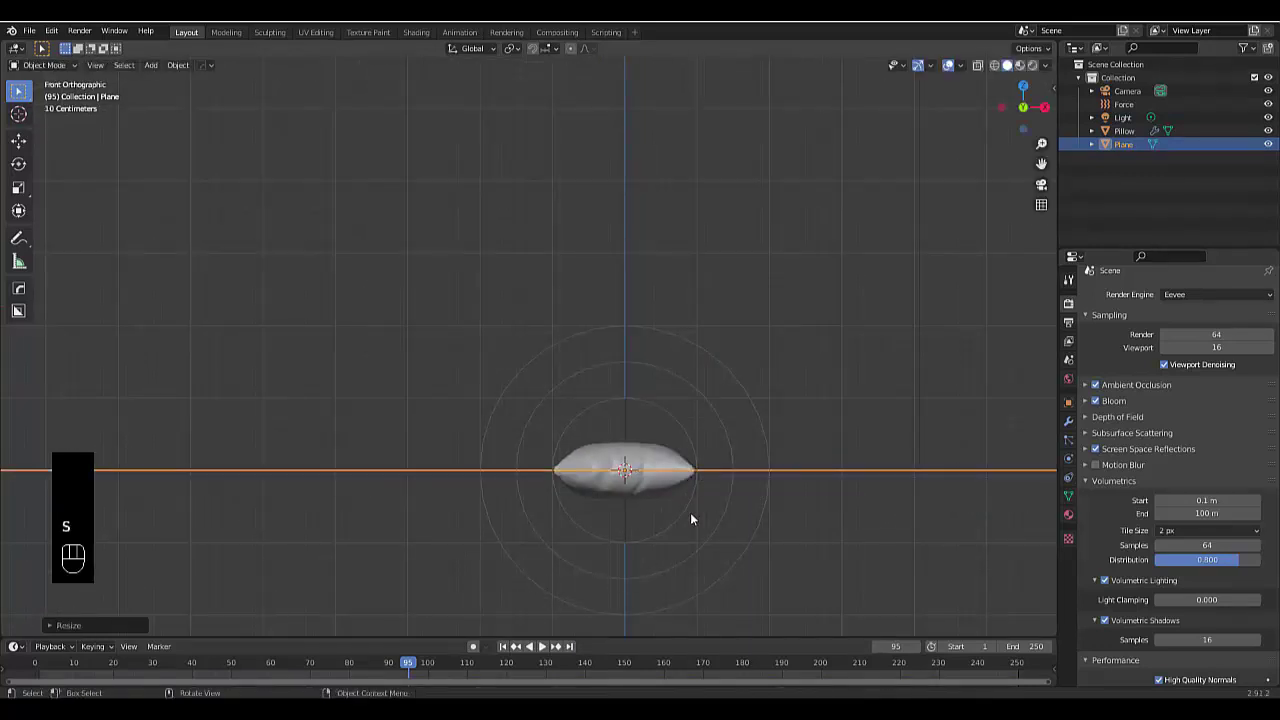
Move the plane down along Z to sit just beneath the pillow.
{"action": "key", "text": "g"}
{"action": "key", "text": "z"}
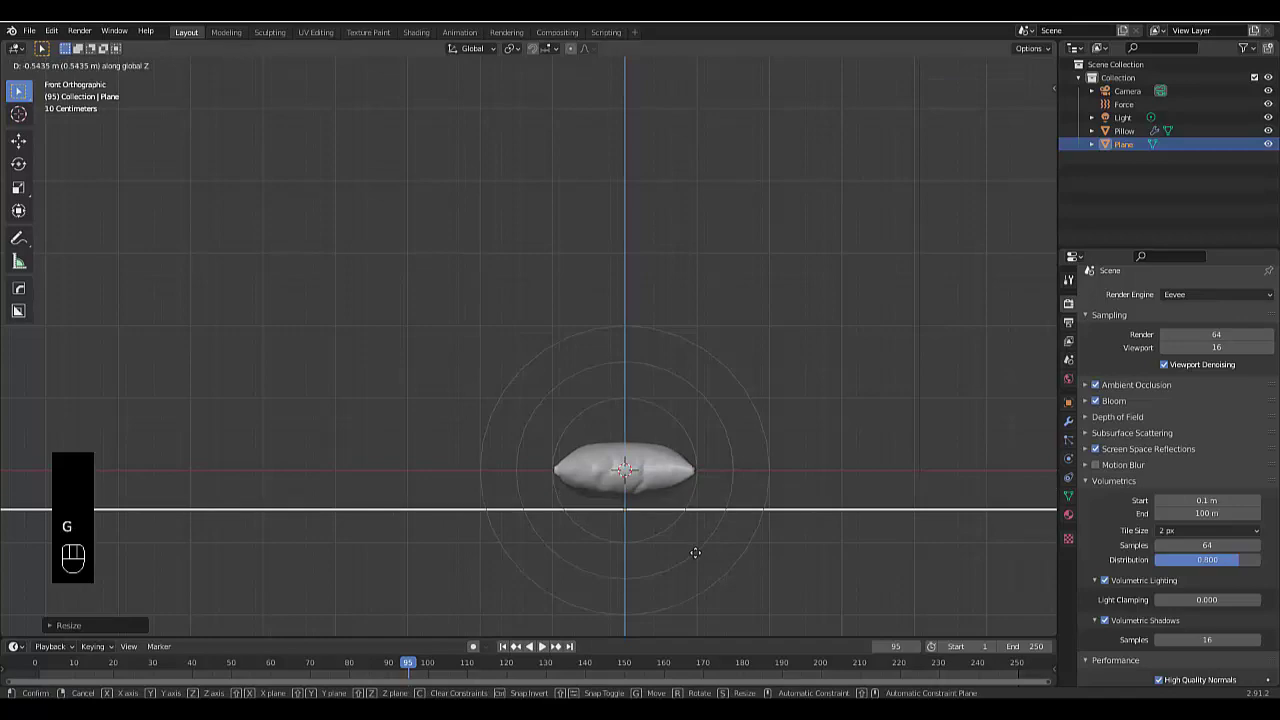
{"action": "left_click", "coordinate": [694, 537]}
{"action": "scroll", "coordinate": [624, 517], "scroll_direction": "up", "scroll_amount": 10}
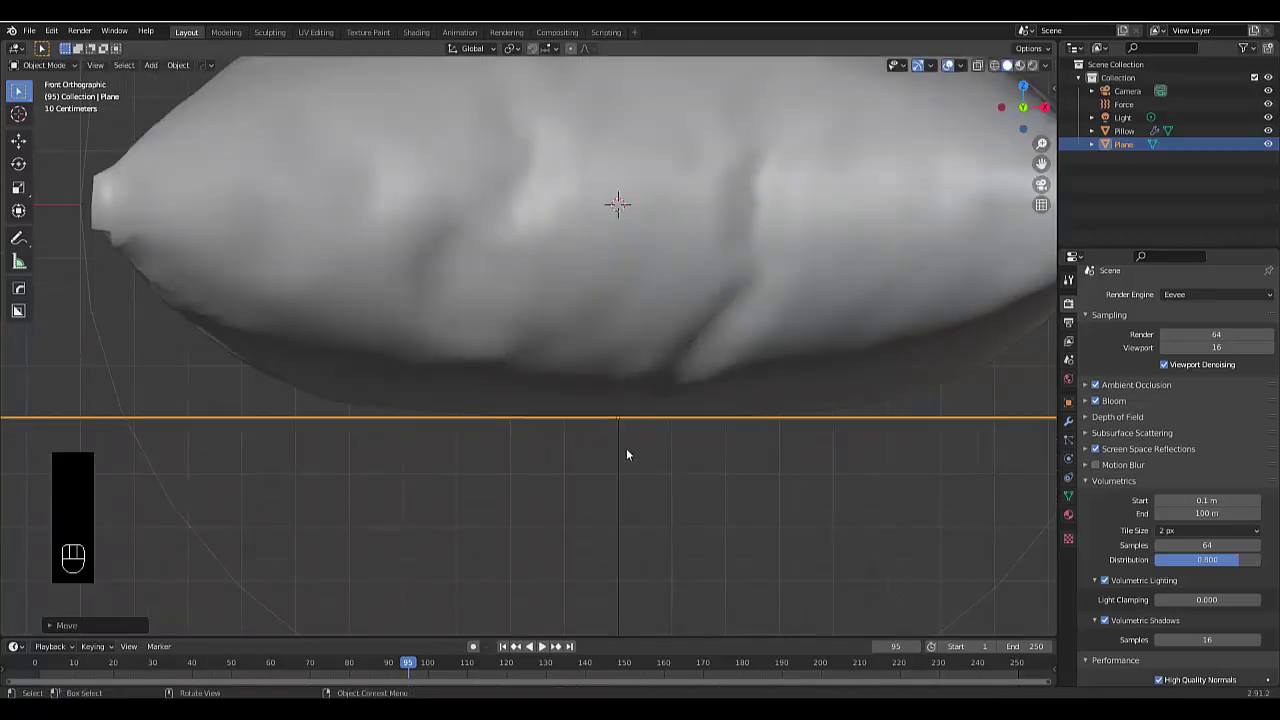
{"action": "scroll", "coordinate": [622, 441], "scroll_direction": "up", "scroll_amount": 3}
{"action": "scroll", "coordinate": [627, 441], "scroll_direction": "down", "scroll_amount": 8}
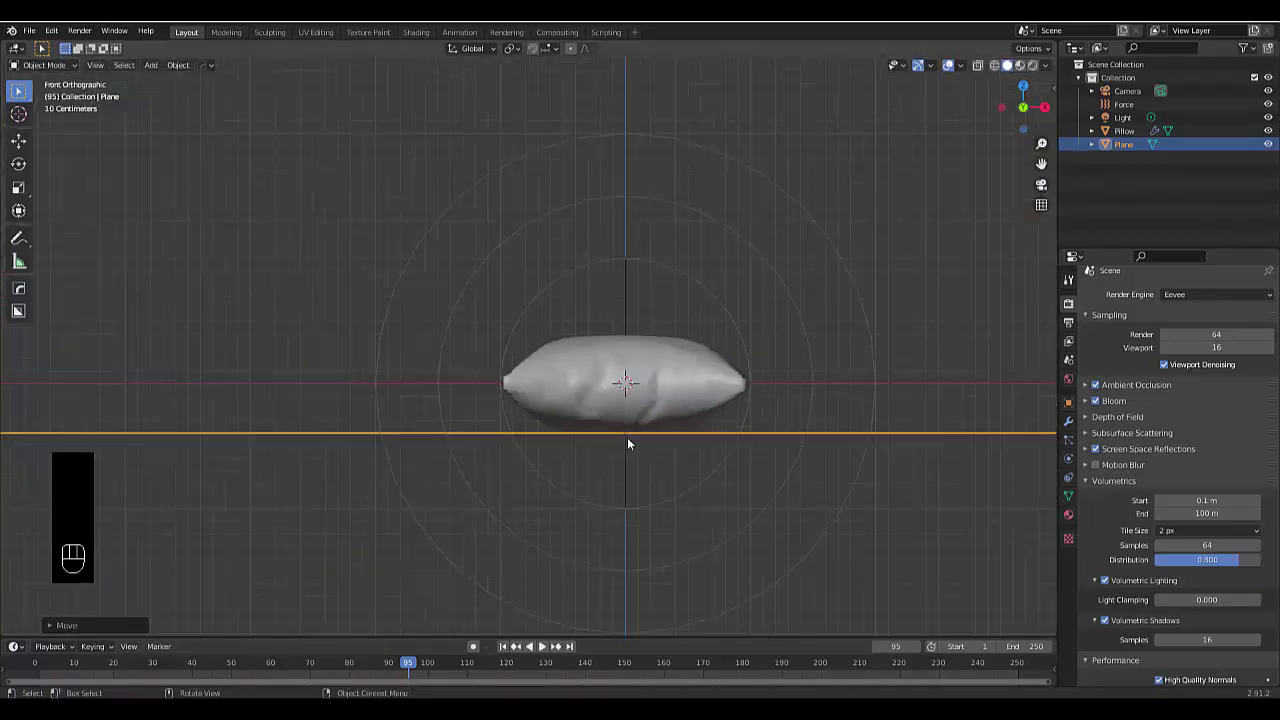
{"action": "middle_click_drag", "start_coordinate": [627, 441], "coordinate": [596, 485]}
{"action": "scroll", "coordinate": [596, 485], "scroll_direction": "down", "scroll_amount": 3}
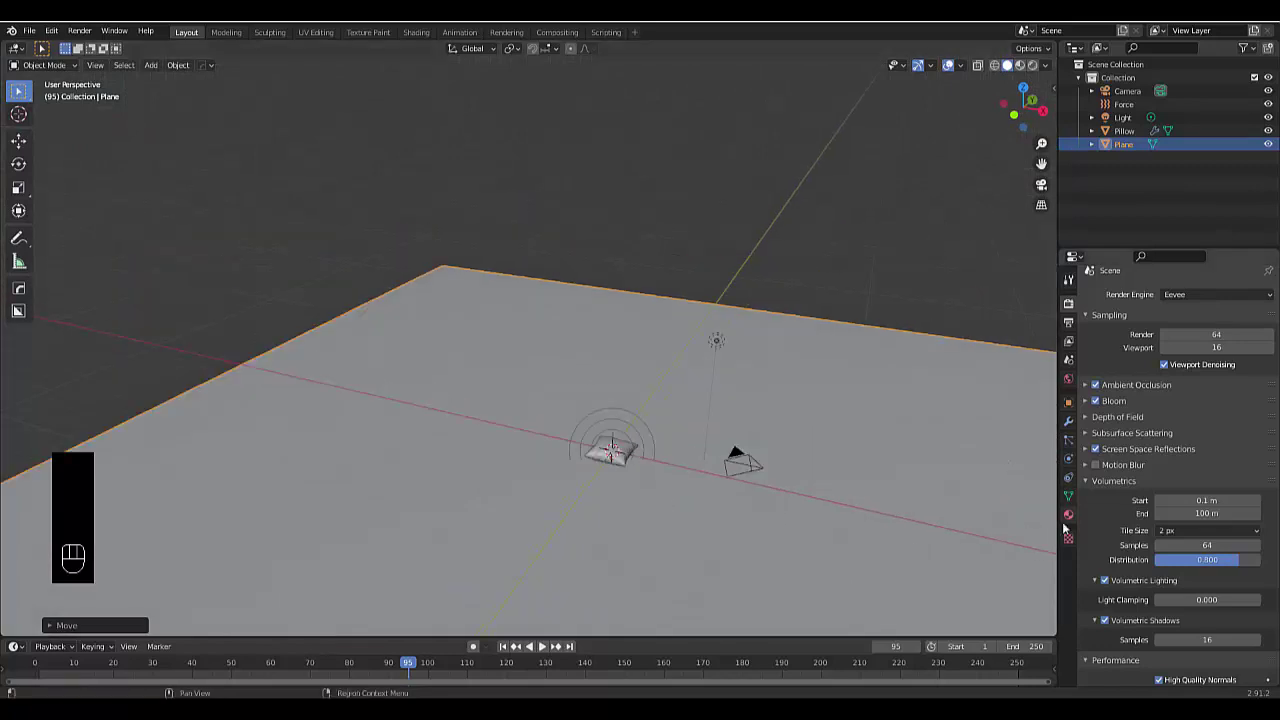
Add a new Glossy BSDF material to the floor plane and set its colour.
{"action": "left_click", "coordinate": [1068, 514]}
{"action": "left_click", "coordinate": [1167, 360]}
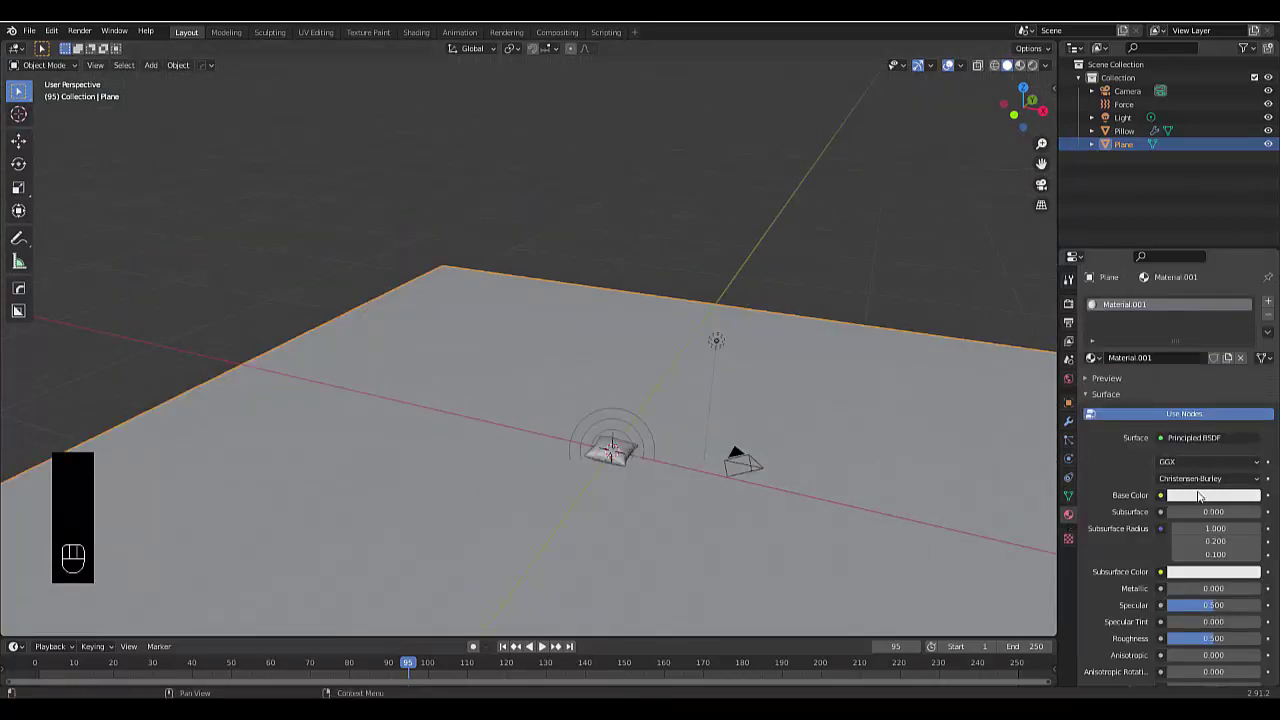
{"action": "left_click", "coordinate": [1170, 439]}
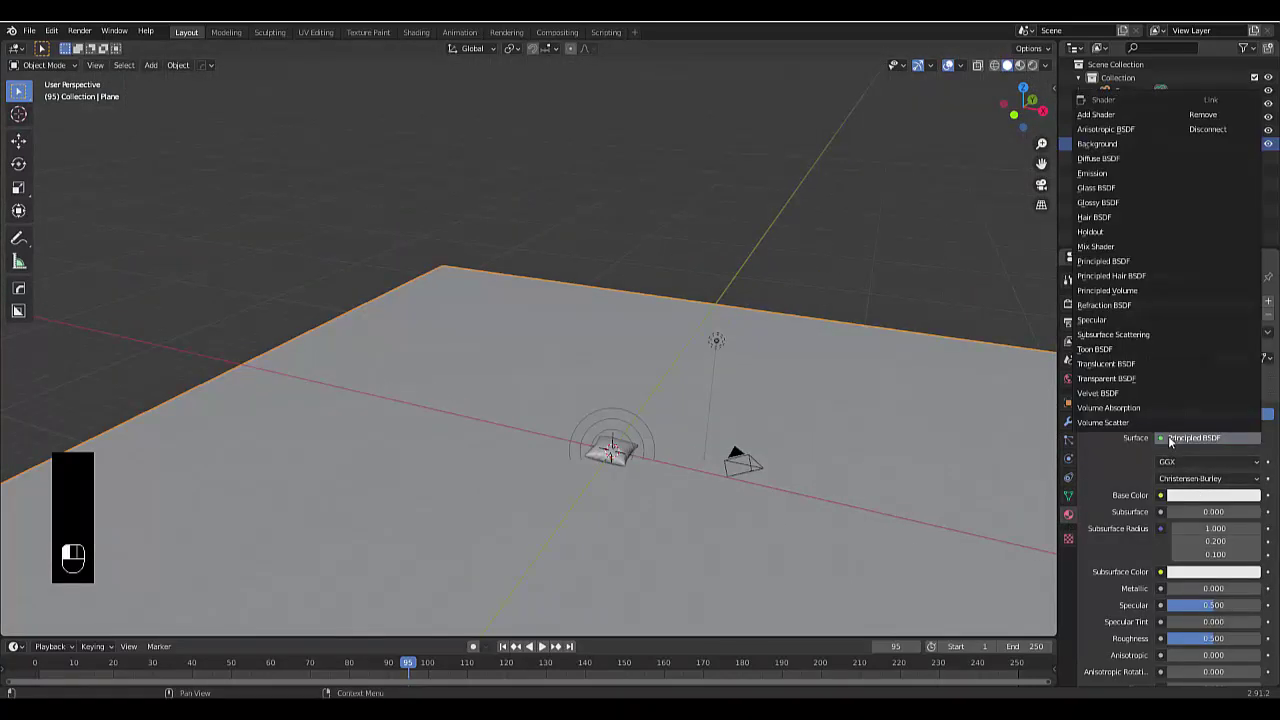
{"action": "left_click", "coordinate": [1097, 202]}
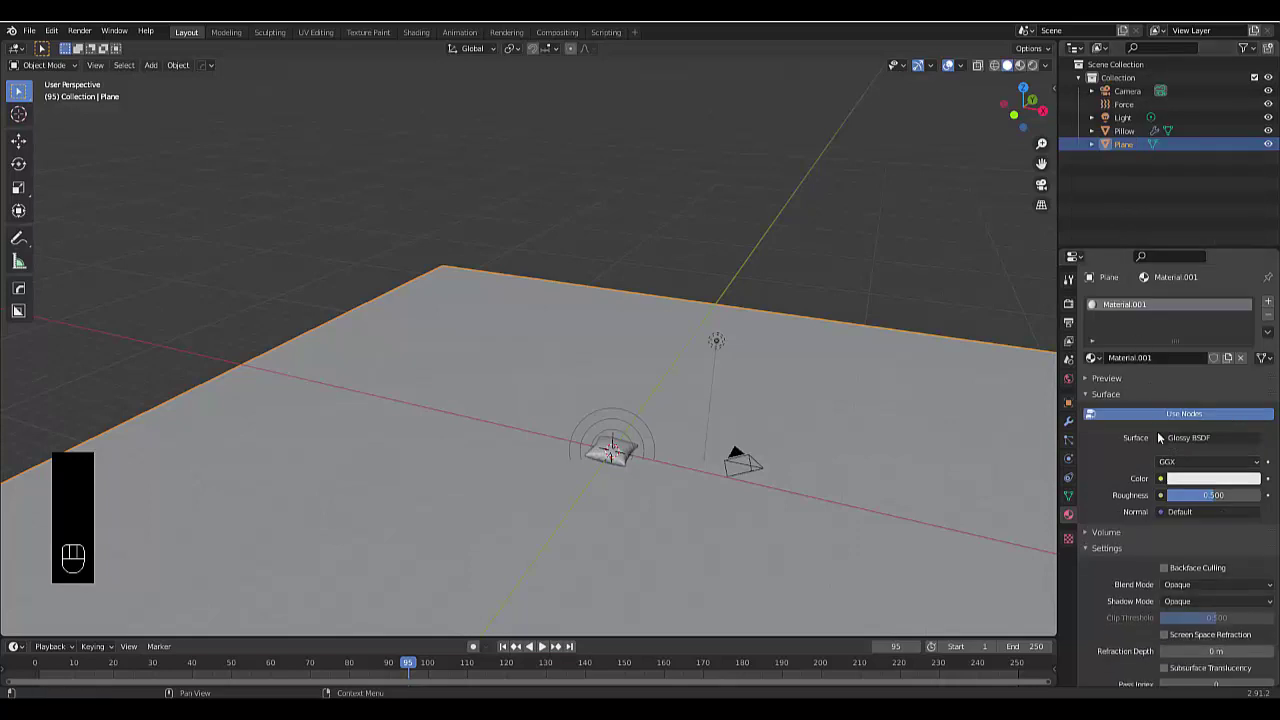
{"action": "left_click", "coordinate": [1193, 484]}
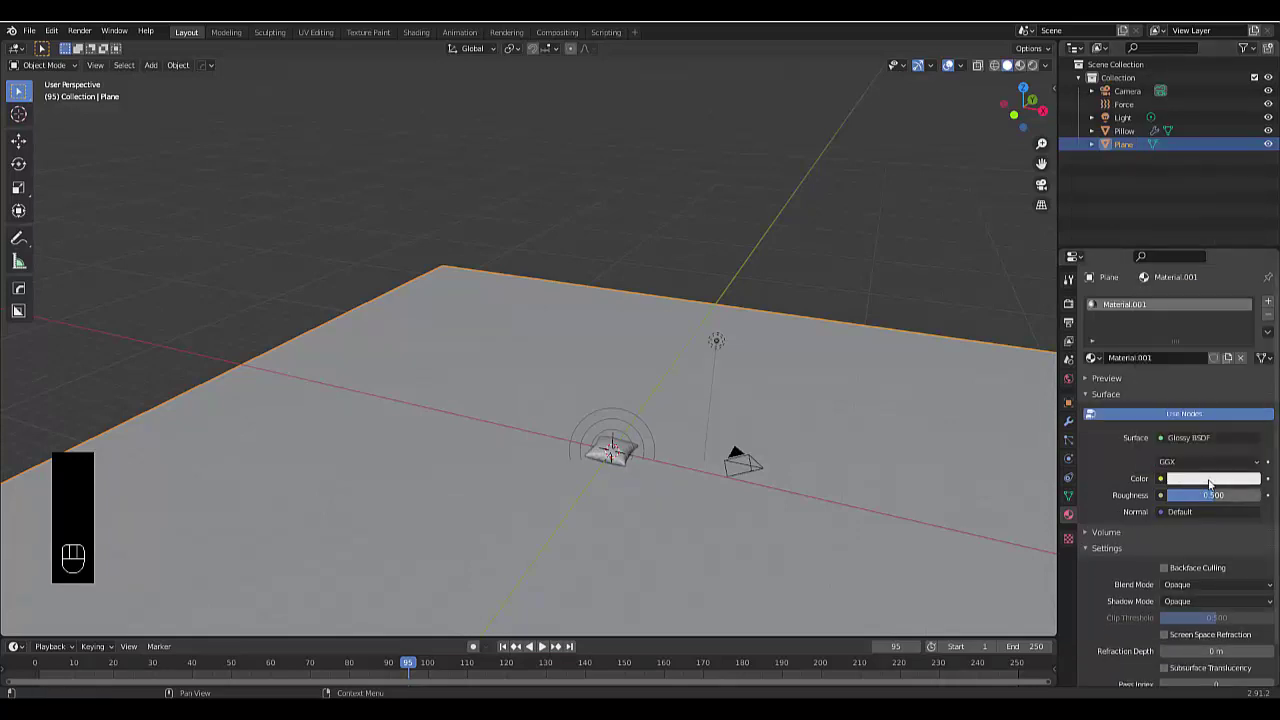
Switch the viewport to Rendered shading and set the World colour to white (FFFFFF).
{"action": "left_click", "coordinate": [1032, 65]}
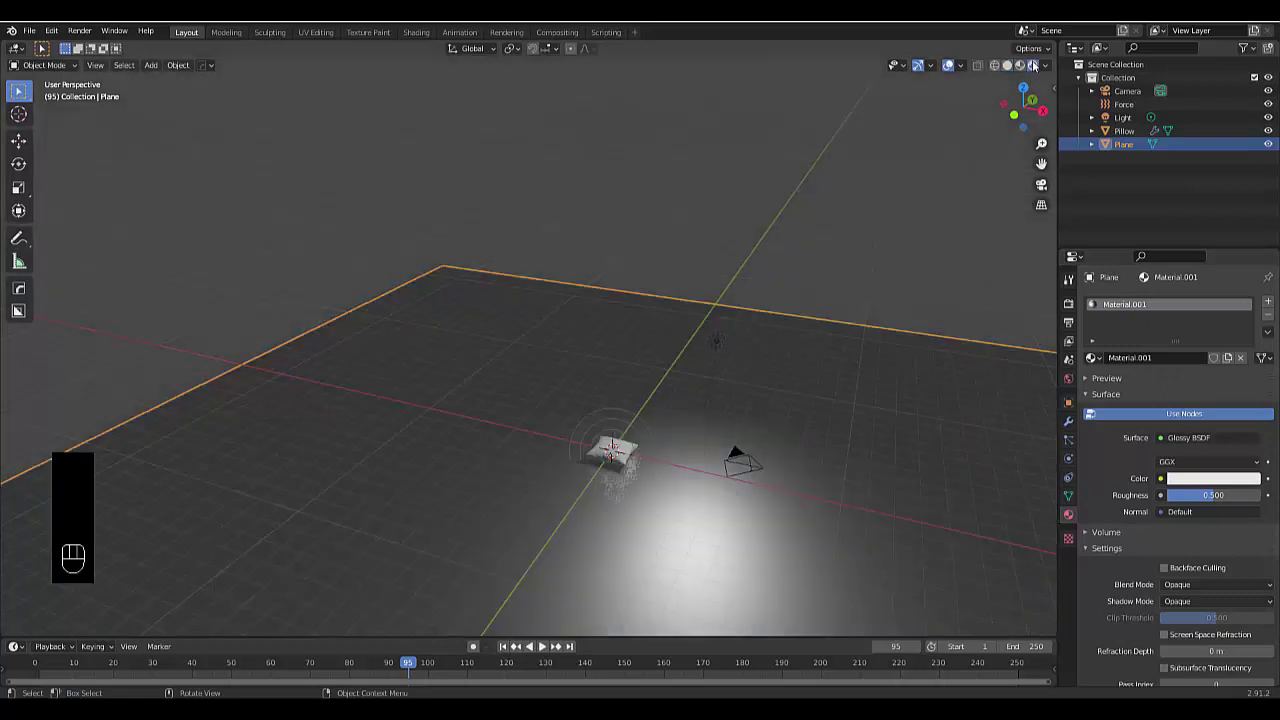
{"action": "left_click", "coordinate": [1068, 378]}
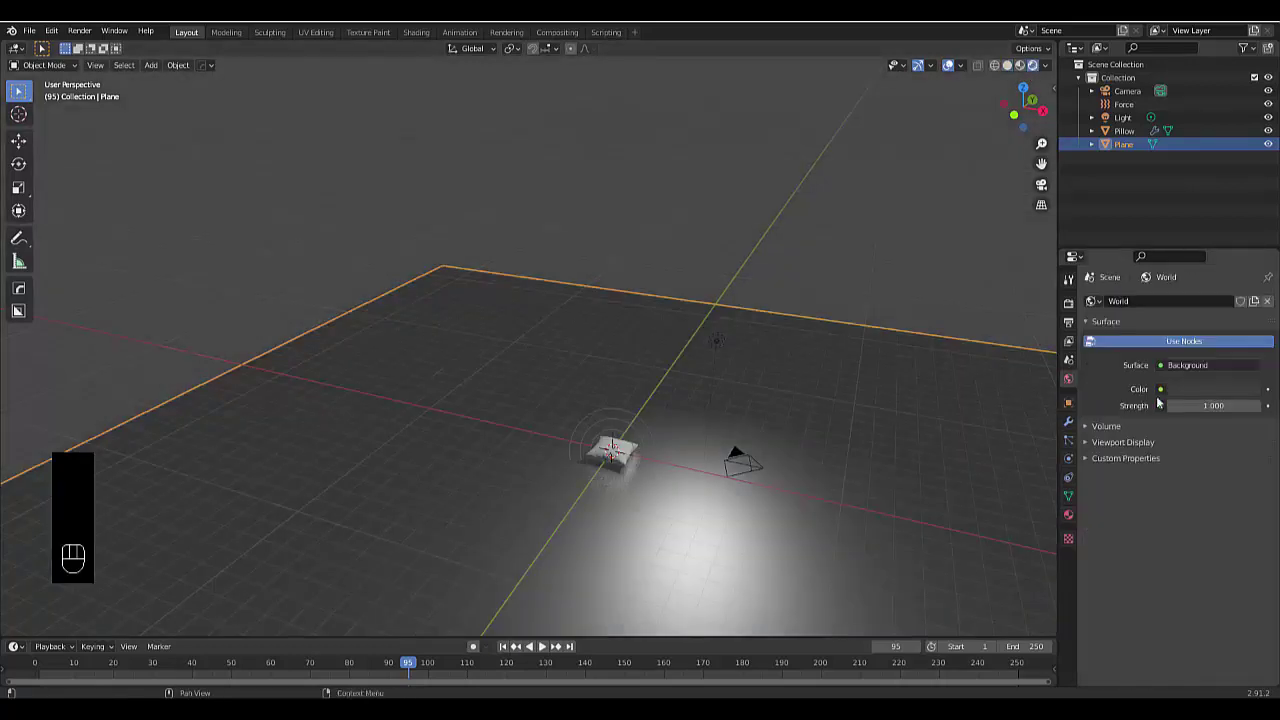
{"action": "left_click", "coordinate": [1233, 390]}
{"action": "left_click_drag", "start_coordinate": [1250, 268], "coordinate": [1250, 198]}
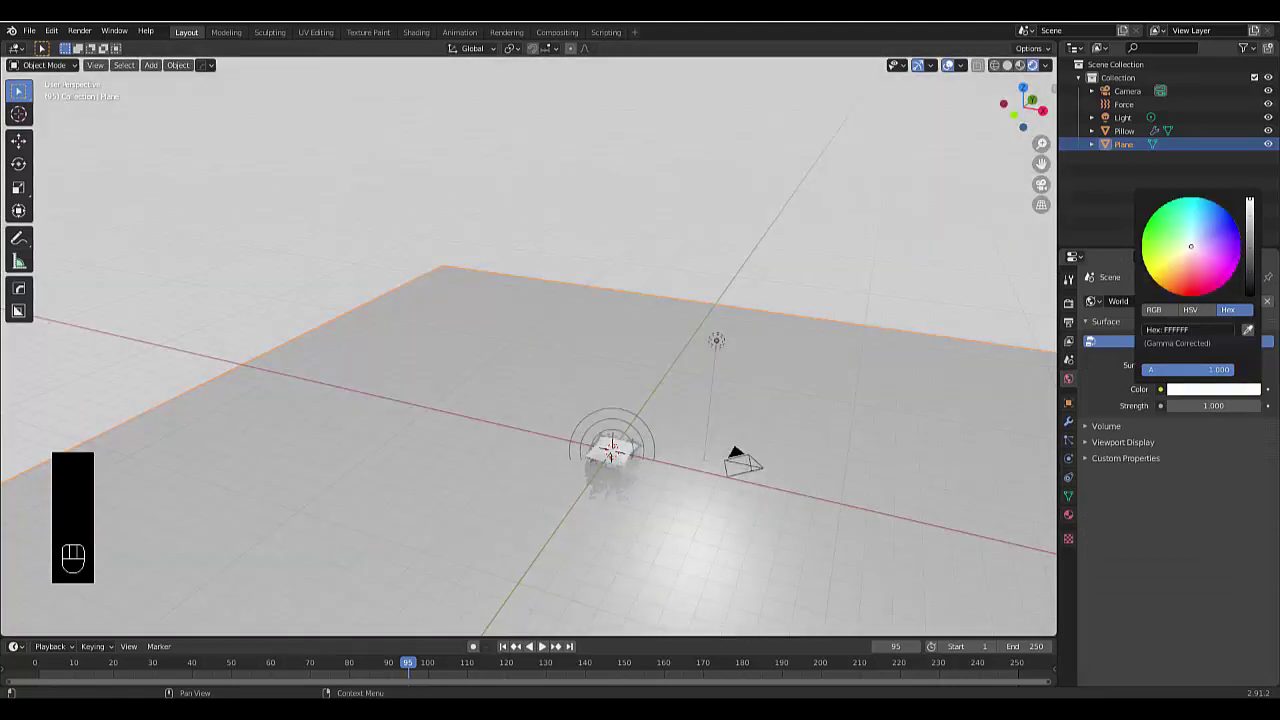
Make the light a Sun with strength 10 and a warm off-white colour.
{"action": "left_click", "coordinate": [1122, 117]}
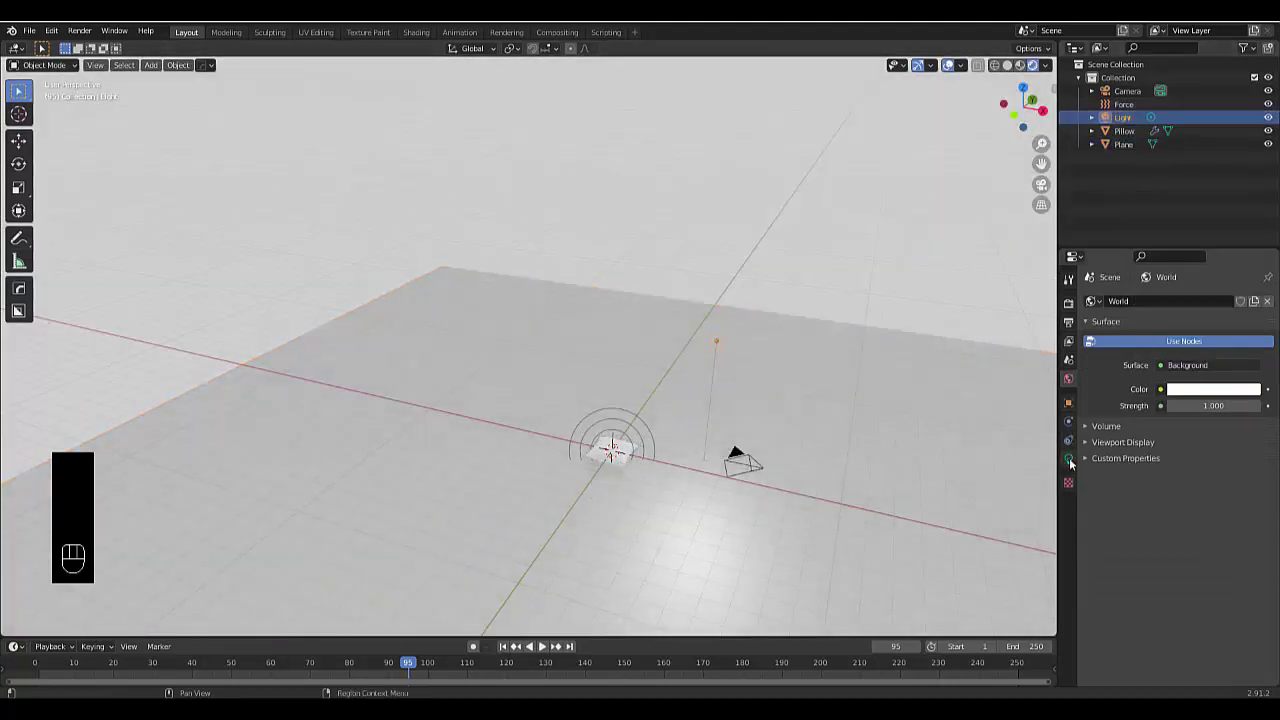
{"action": "left_click", "coordinate": [1068, 458]}
{"action": "left_click", "coordinate": [1156, 364]}
{"action": "left_click", "coordinate": [1186, 389]}
{"action": "left_click", "coordinate": [1186, 389]}
{"action": "type", "text": "1"}
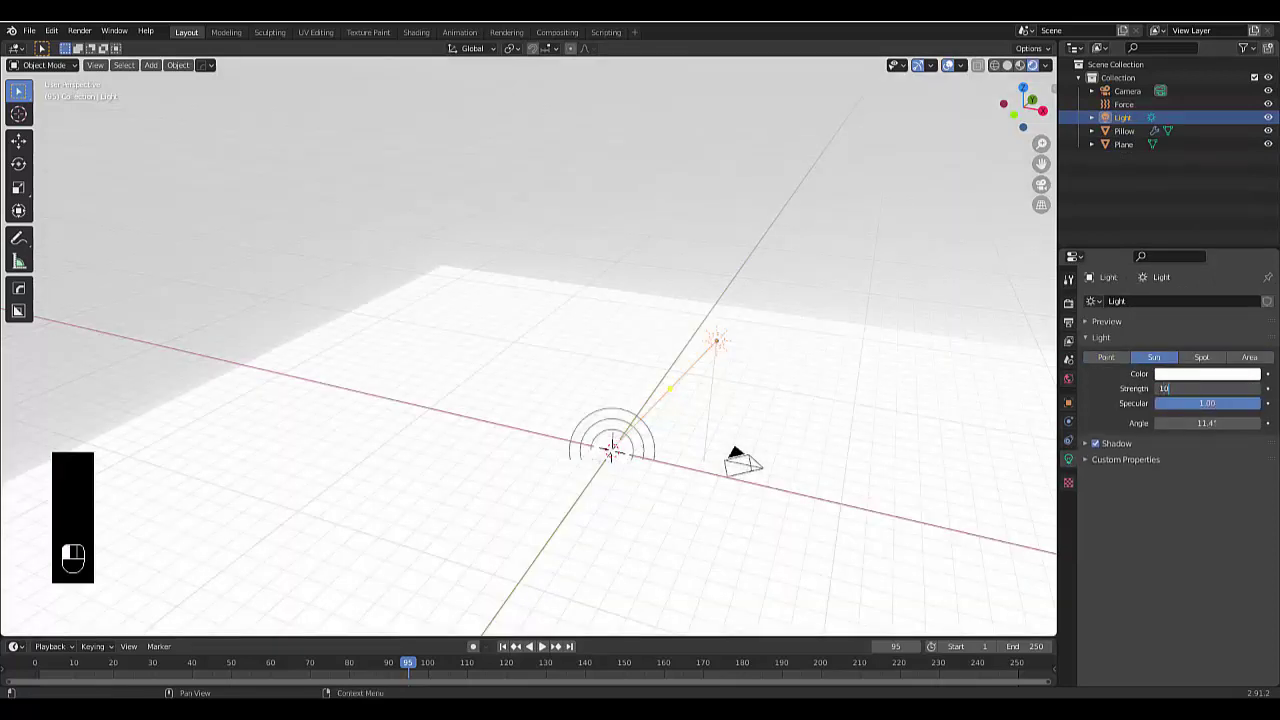
{"action": "type", "text": "0"}
{"action": "key", "text": "Return"}
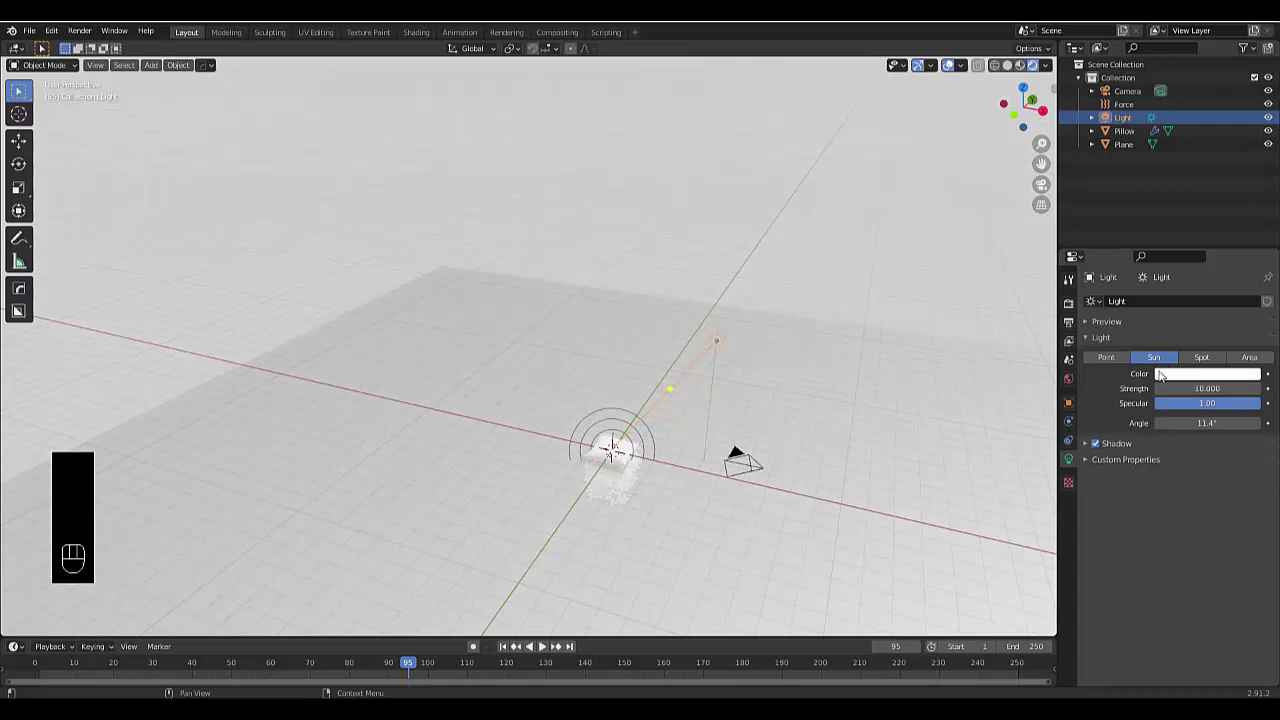
{"action": "left_click", "coordinate": [1166, 374]}
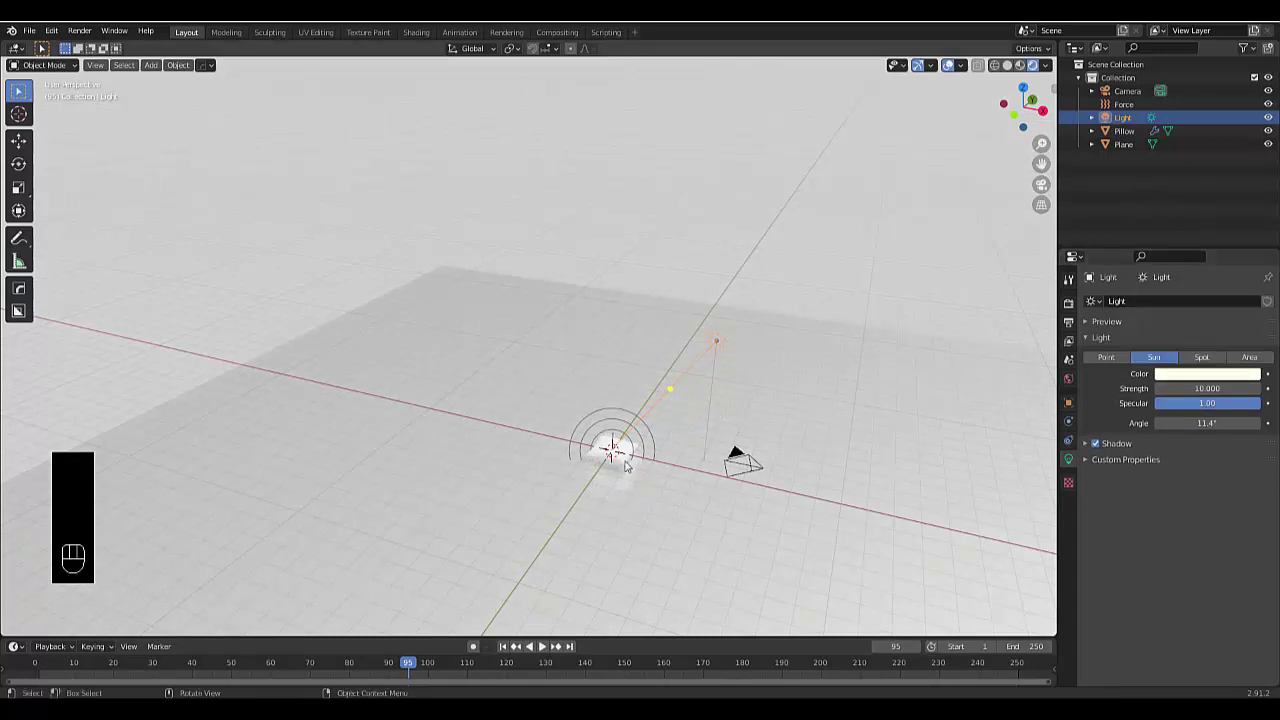
{"action": "middle_click_drag", "start_coordinate": [600, 471], "coordinate": [655, 494]}
Look through the scene camera, select the Pillow and set its surface to Glossy BSDF.
{"action": "left_click", "coordinate": [1041, 184]}
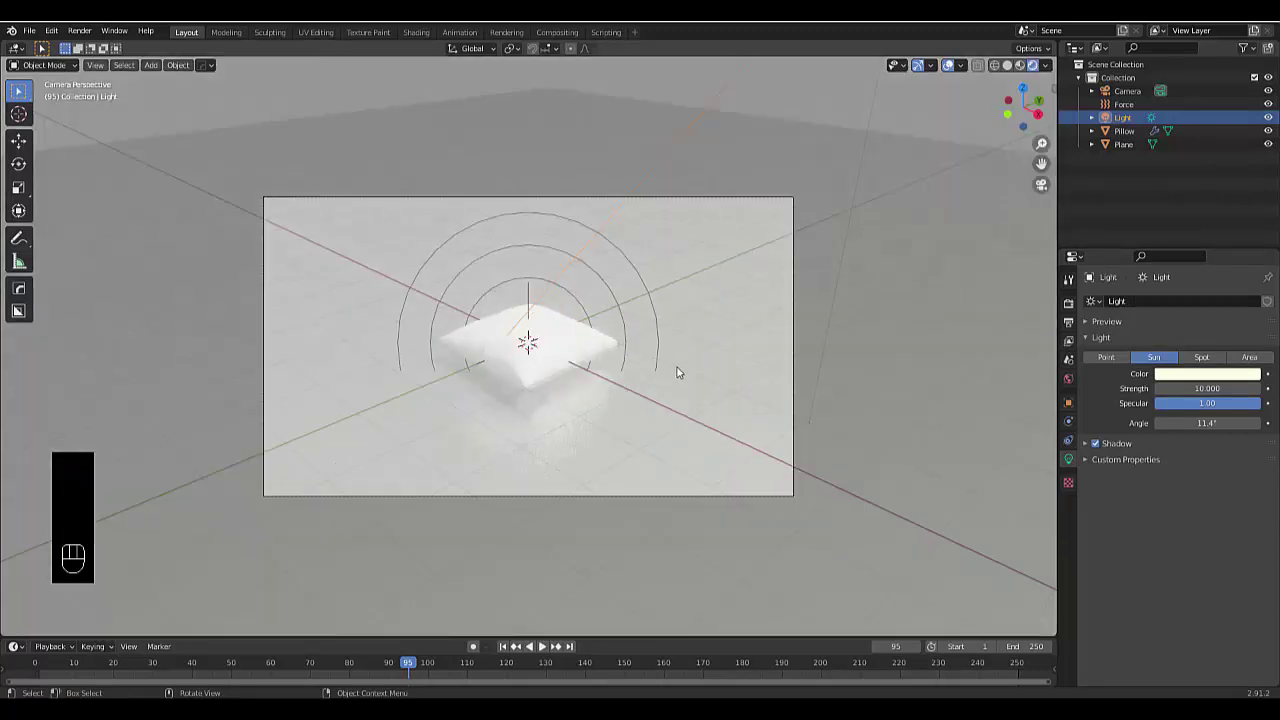
{"action": "left_click", "coordinate": [553, 373]}
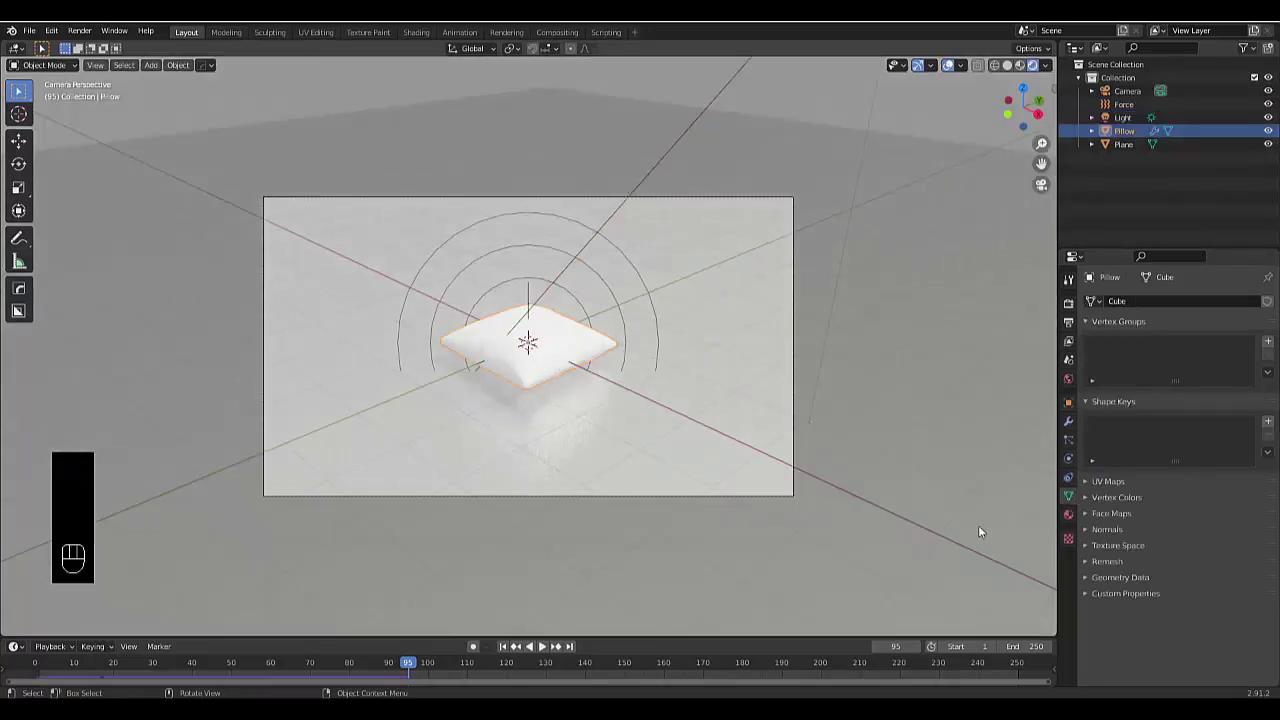
{"action": "left_click", "coordinate": [1070, 516]}
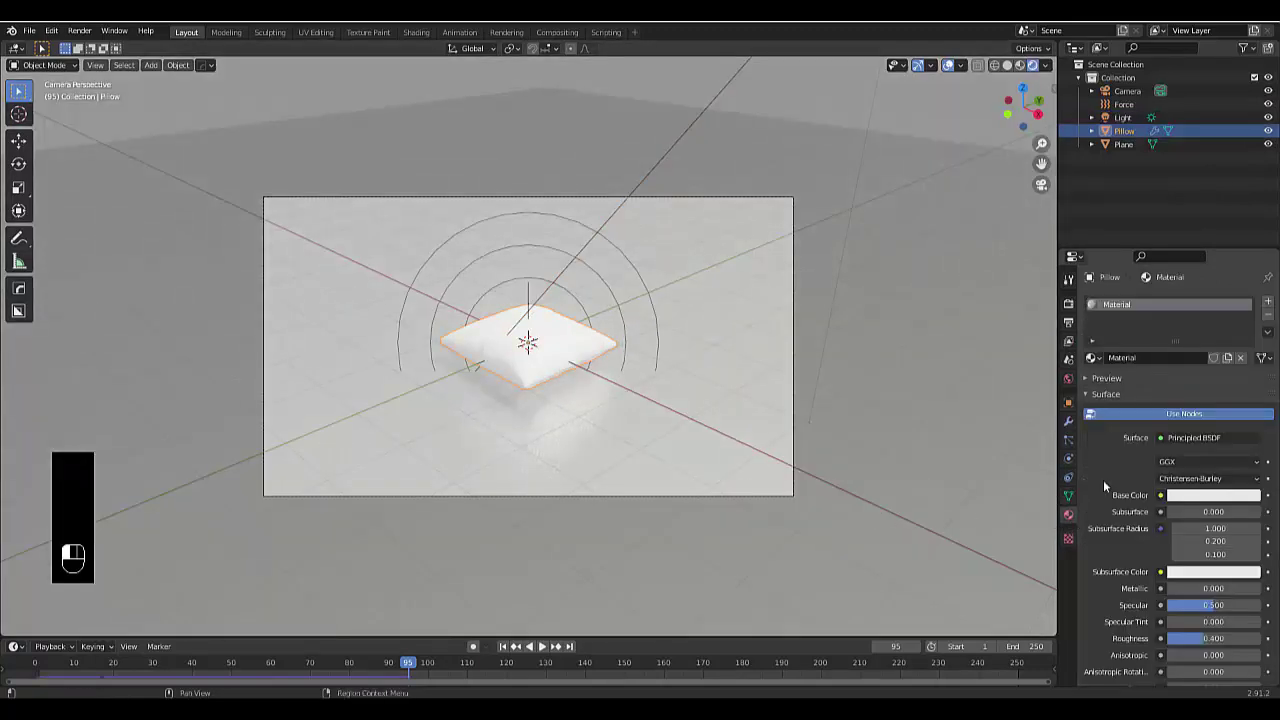
{"action": "left_click", "coordinate": [1172, 440]}
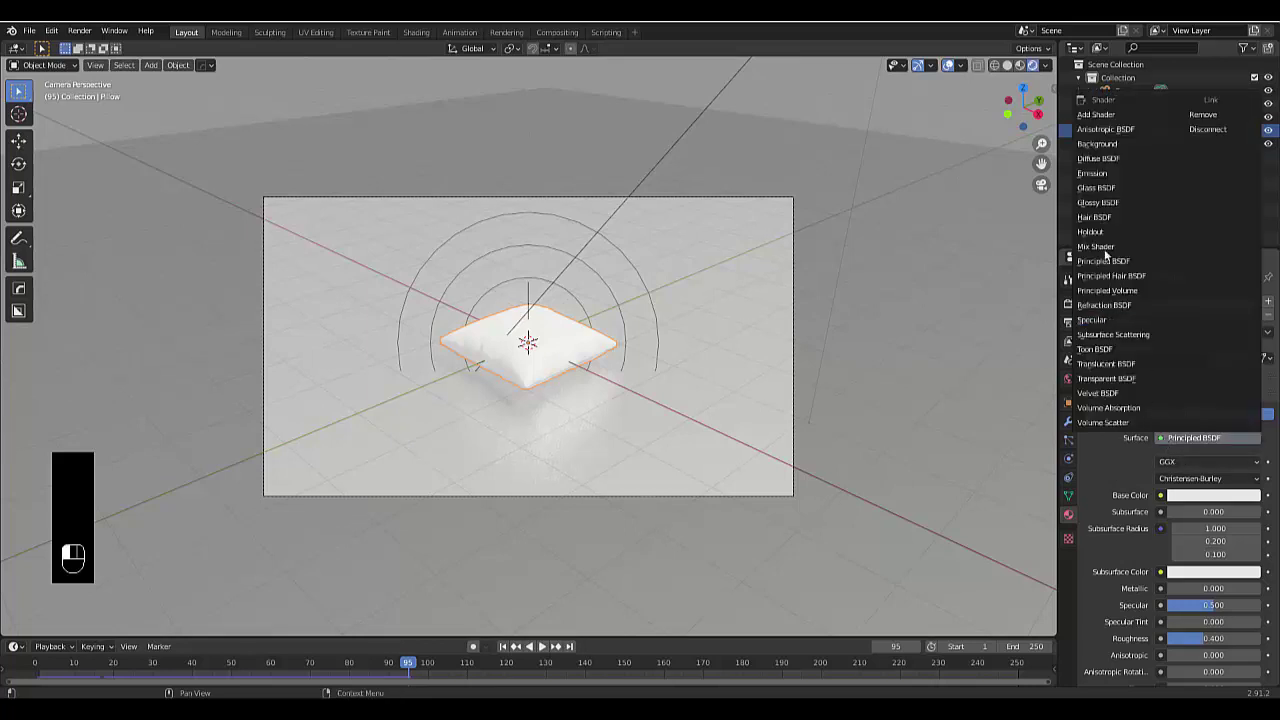
{"action": "left_click", "coordinate": [1096, 204]}
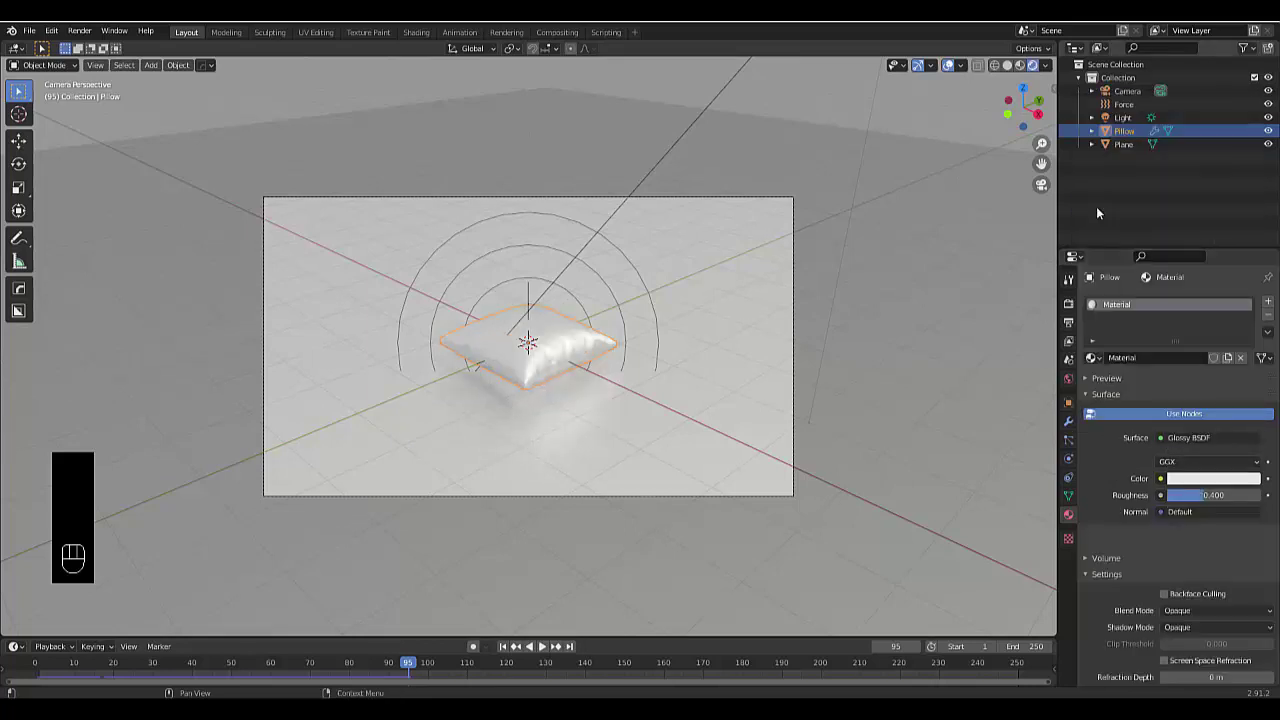
Give the pillow's Glossy BSDF an orange-gold colour (E7A446) and roughness 0.577.
{"action": "left_click", "coordinate": [1193, 481]}
{"action": "left_click", "coordinate": [1166, 361]}
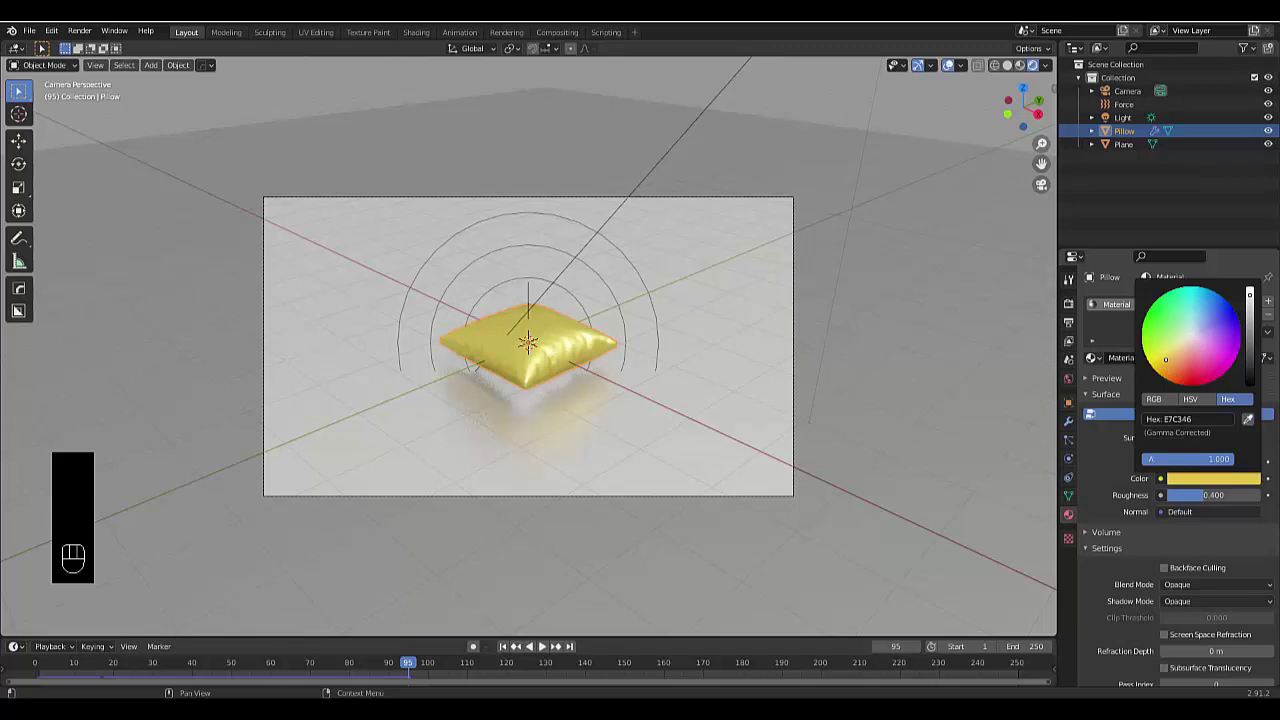
{"action": "left_click", "coordinate": [1177, 377]}
{"action": "double_click", "coordinate": [1193, 495]}
{"action": "left_click", "coordinate": [1204, 495]}
{"action": "key", "text": "Return"}
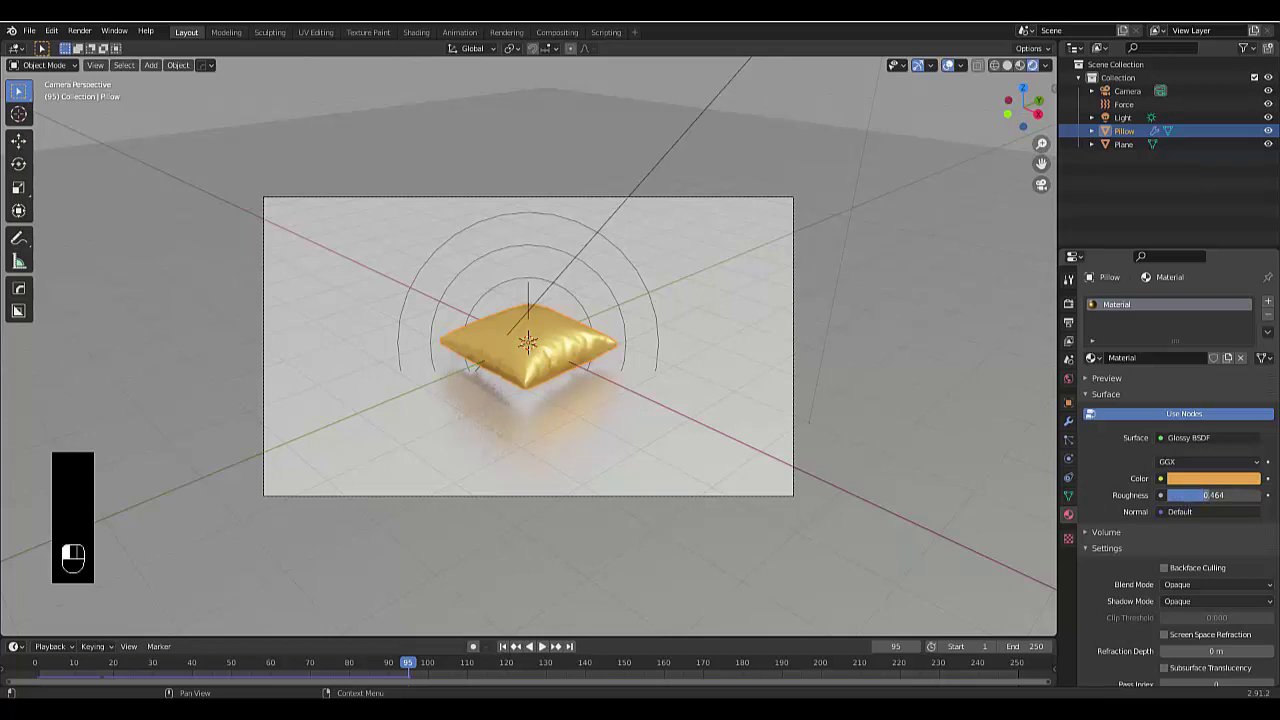
{"action": "mouse_move", "coordinate": [1208, 495]}
{"action": "left_mouse_down"}
{"action": "mouse_move", "coordinate": [1240, 495]}
{"action": "mouse_move", "coordinate": [1228, 495]}
{"action": "left_mouse_up"}
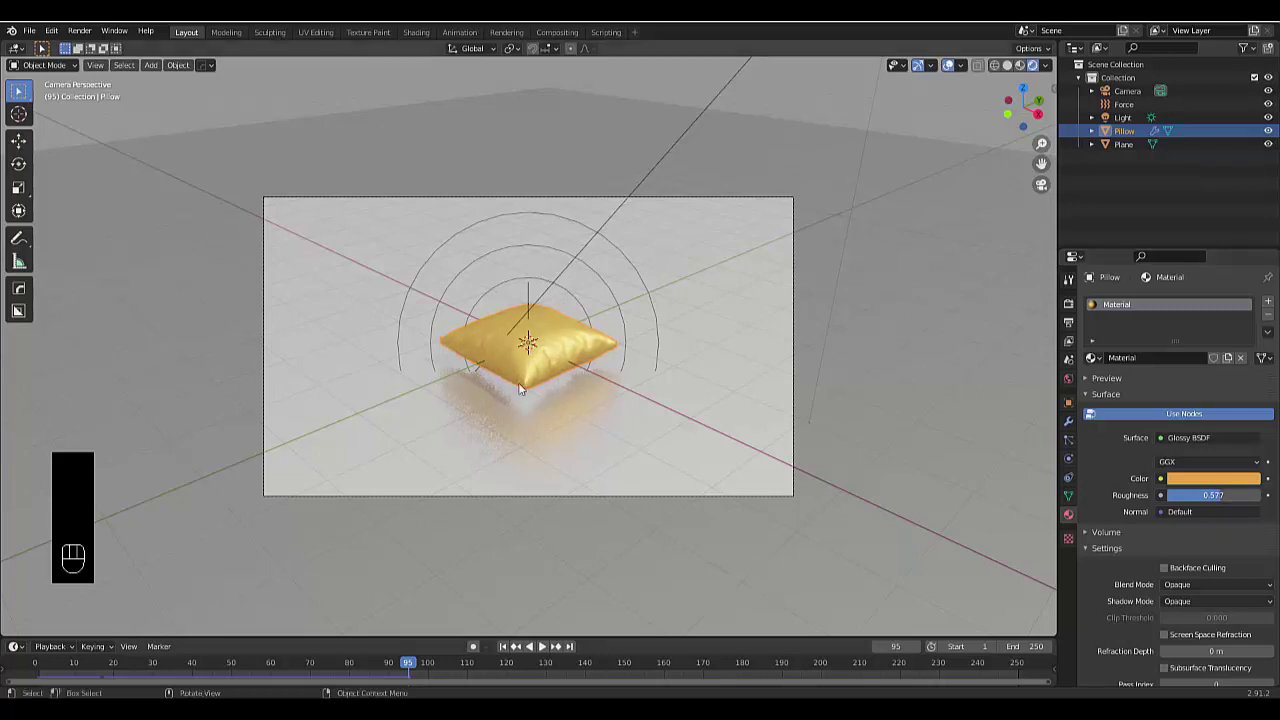
{"action": "scroll", "coordinate": [533, 360], "scroll_direction": "up", "scroll_amount": 8}
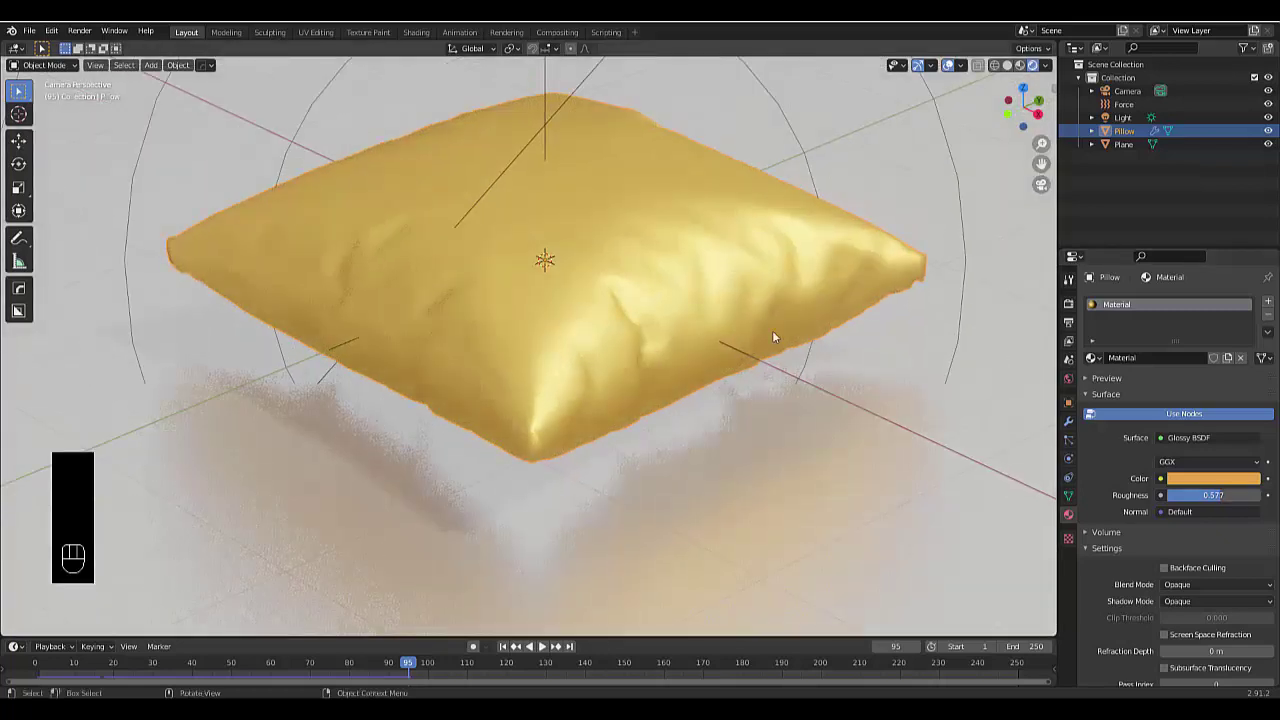
Add a Subdivision Surface modifier to the Pillow and raise its viewport level to 2.
{"action": "left_click", "coordinate": [1068, 421]}
{"action": "left_click", "coordinate": [1122, 302]}
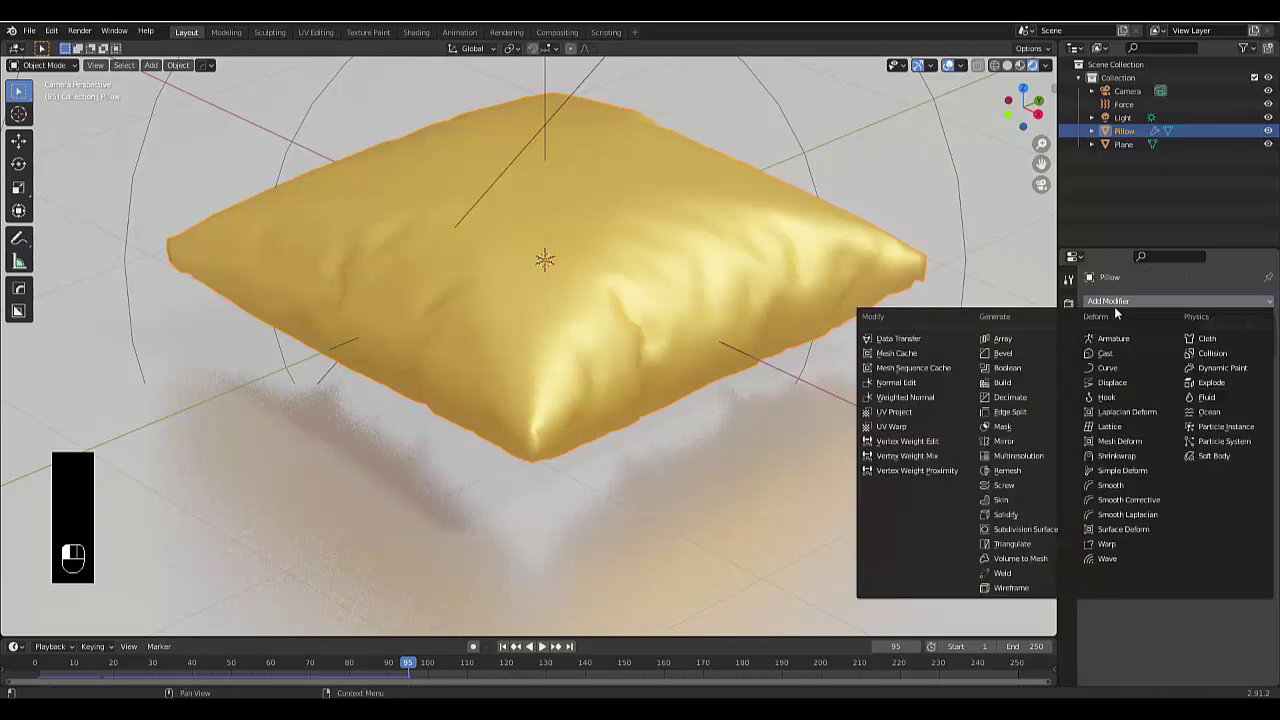
{"action": "left_click", "coordinate": [1040, 538]}
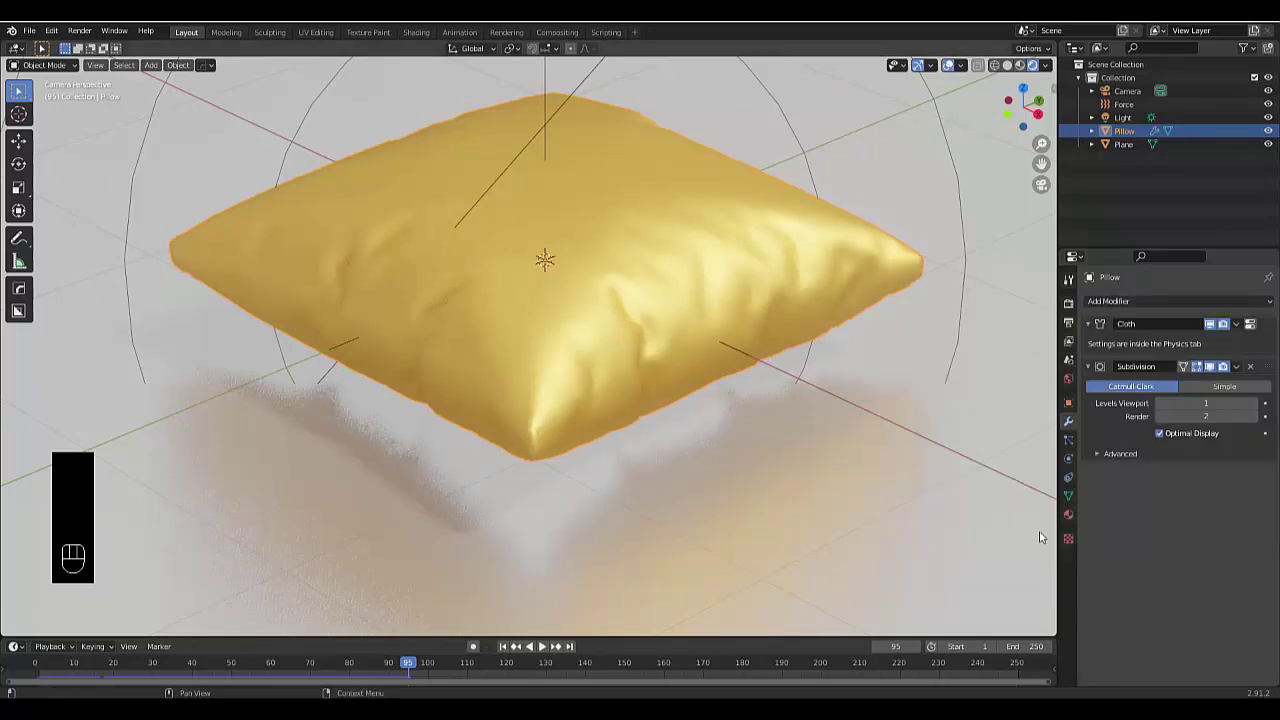
{"action": "left_click", "coordinate": [1254, 405]}
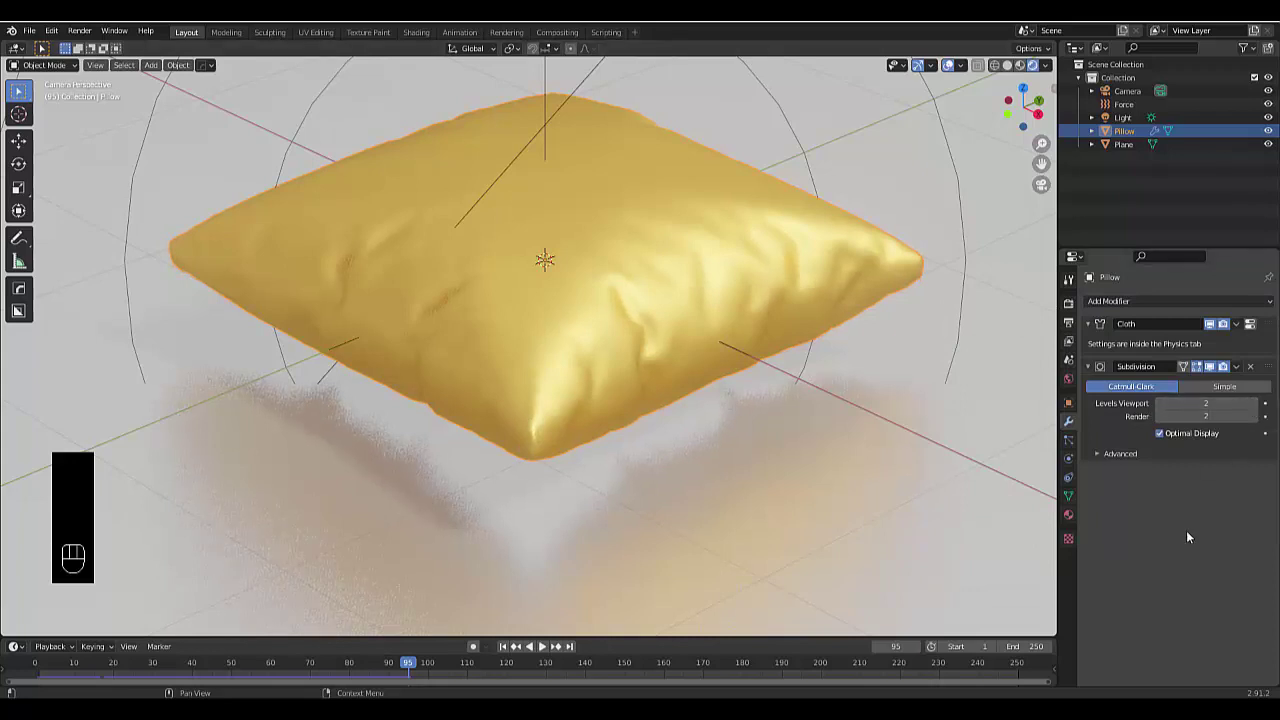
{"action": "scroll", "coordinate": [509, 437], "scroll_direction": "down", "scroll_amount": 6}
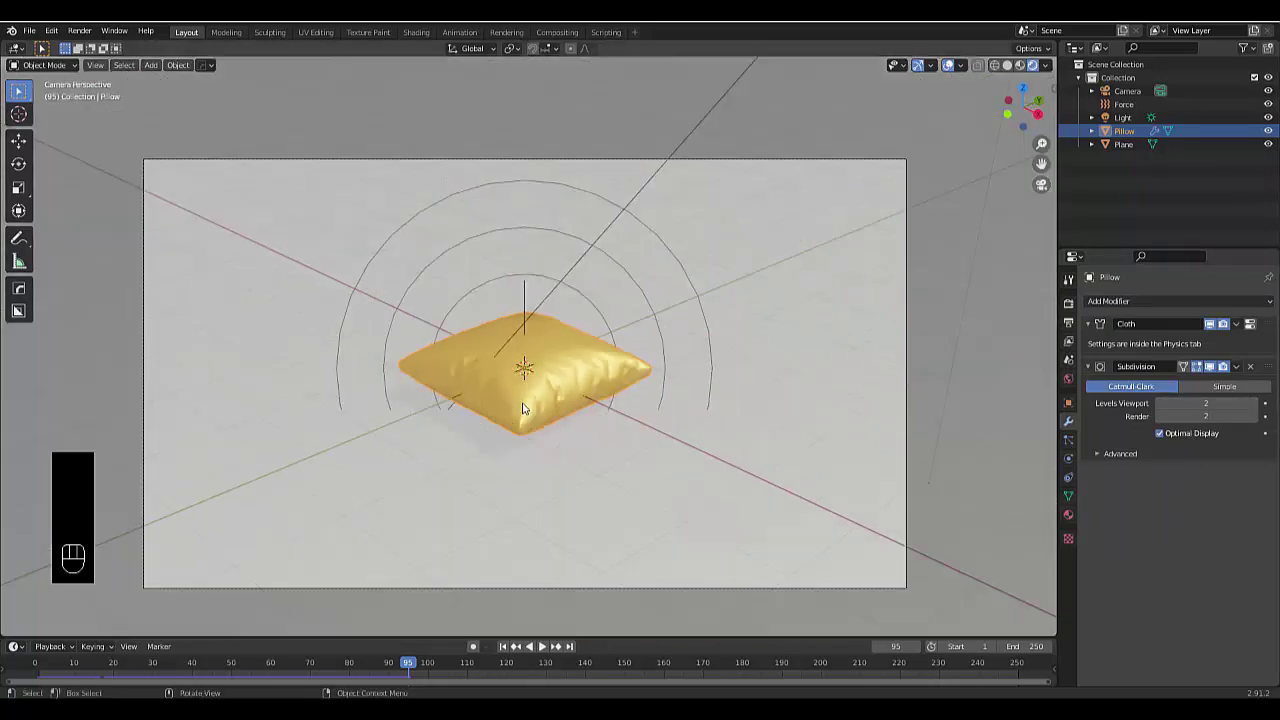
{"action": "scroll", "coordinate": [531, 430], "scroll_direction": "up", "scroll_amount": 2}
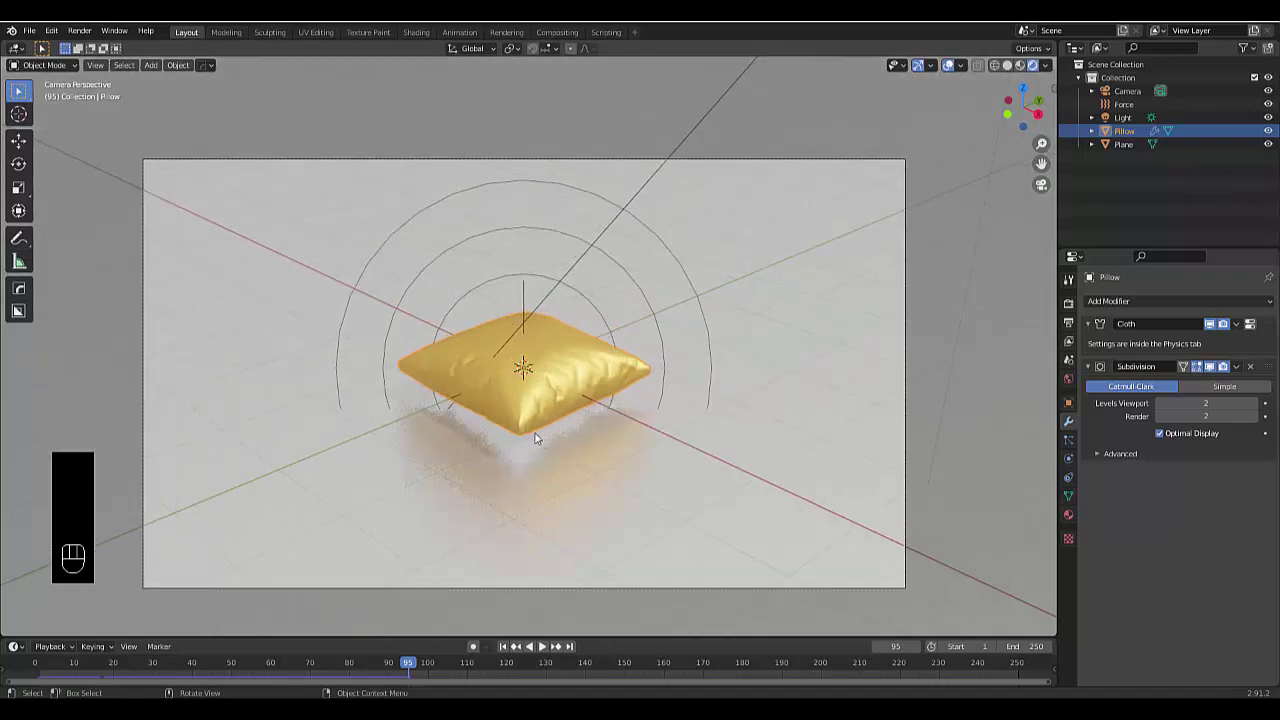